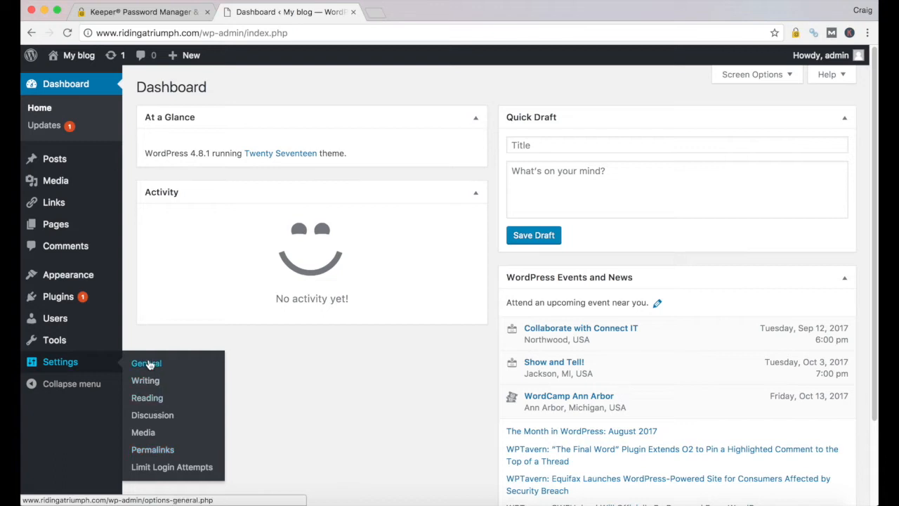
Step: Set the site title to "Riding A Triumph" in the General settings
click(146, 365)
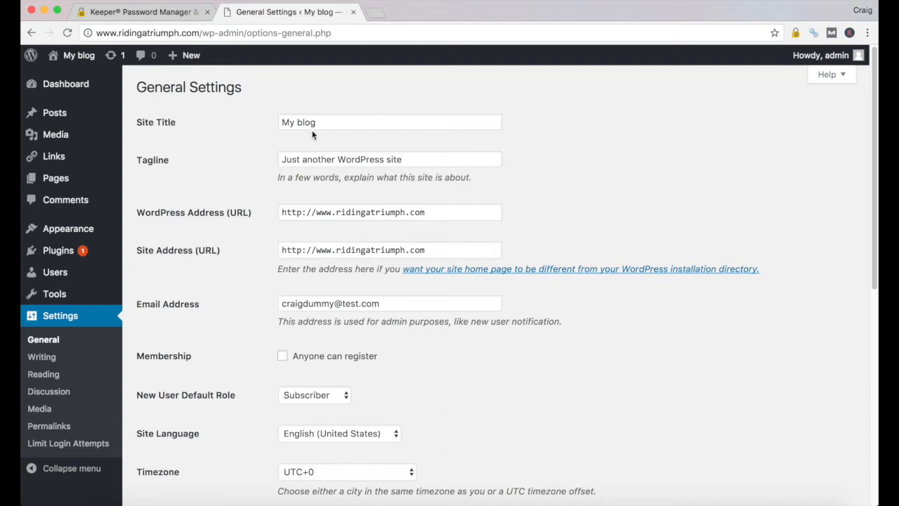
drag(330, 121, 268, 128)
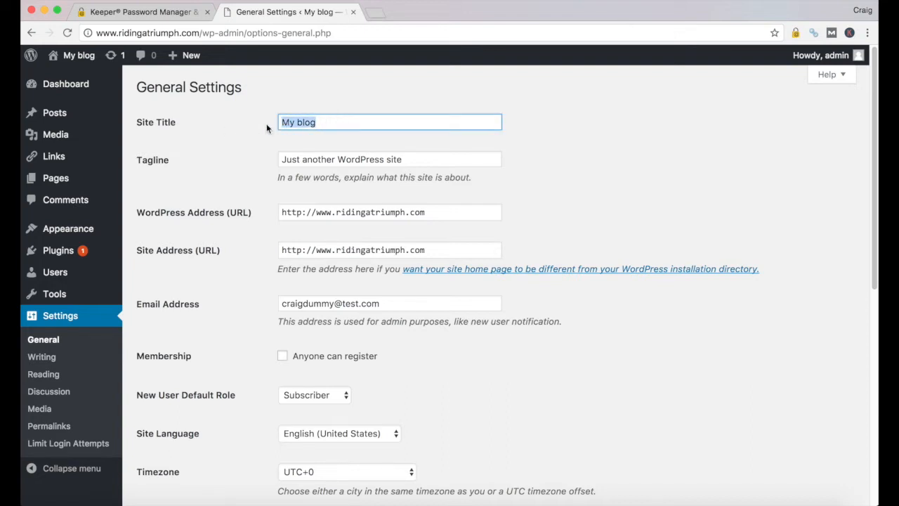
text(Ri)
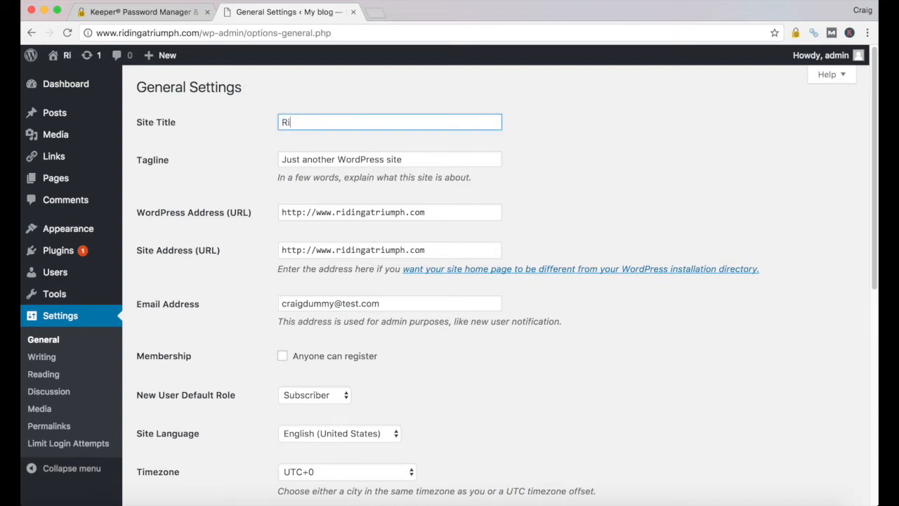
text(ding A Triumph)
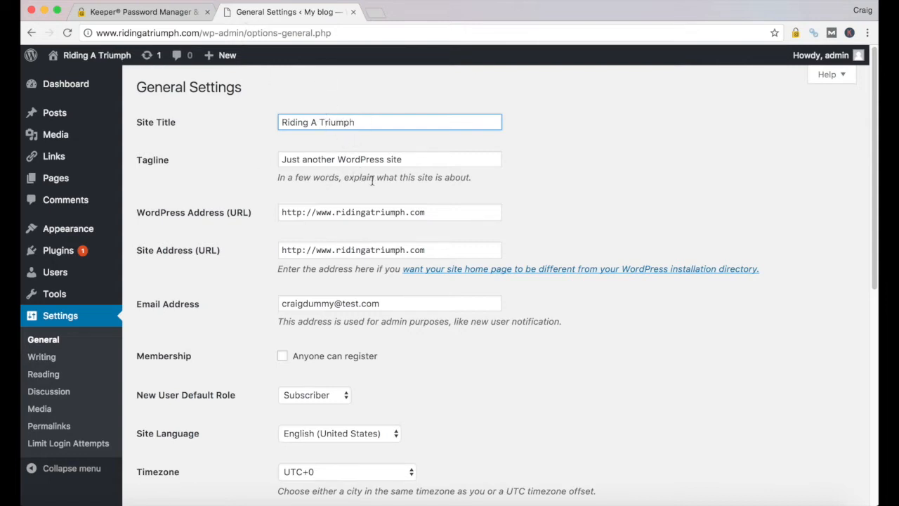
Step: Replace the site's tagline with "Riding Daily Triumph's"
drag(427, 159, 277, 159)
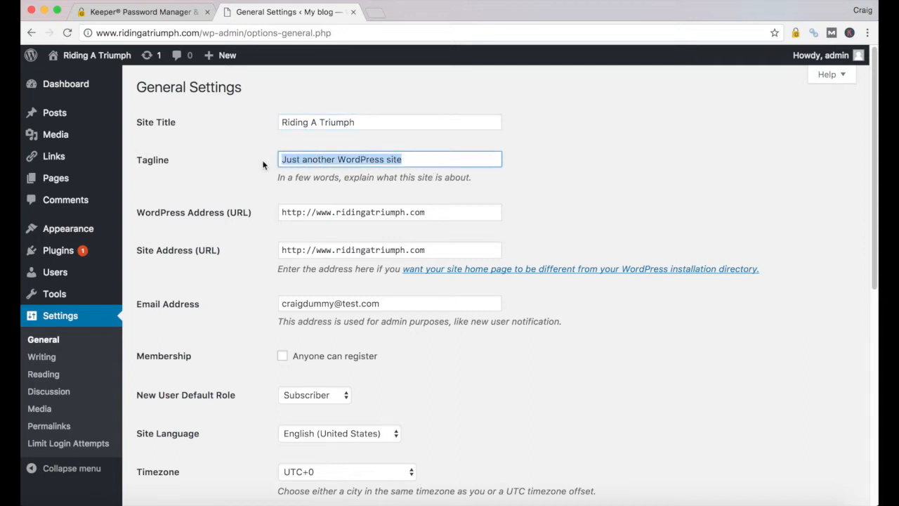
text(Riding Da)
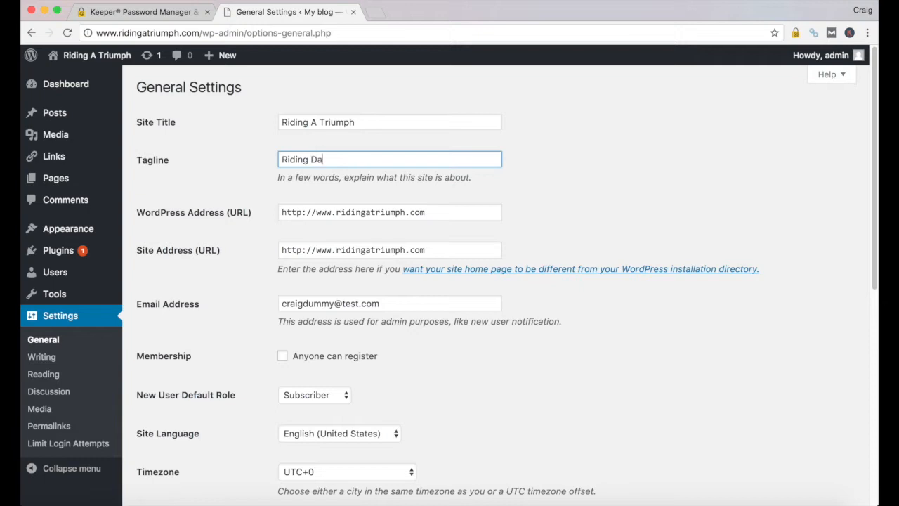
text(ily Trium)
click(386, 302)
Step: Set the site's timezone to the city New York
scroll(398, 317, down, 2)
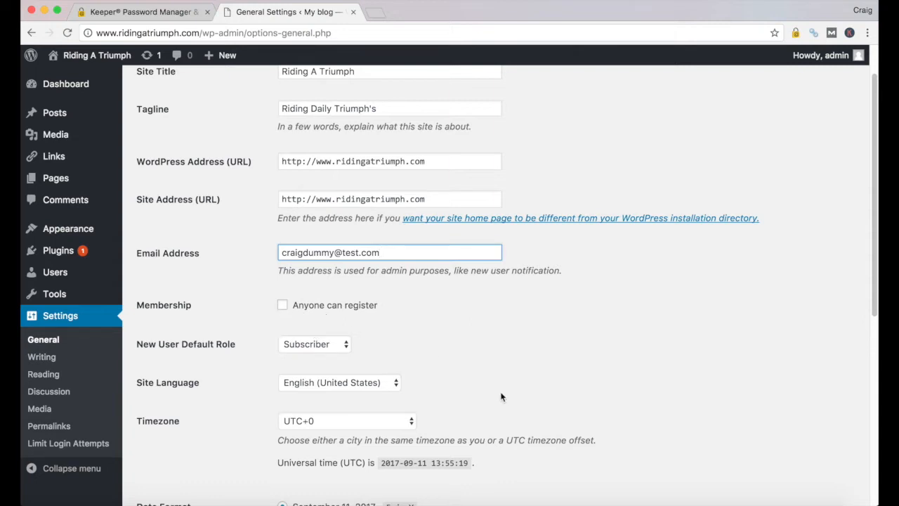
scroll(500, 393, down, 1)
scroll(490, 372, down, 1)
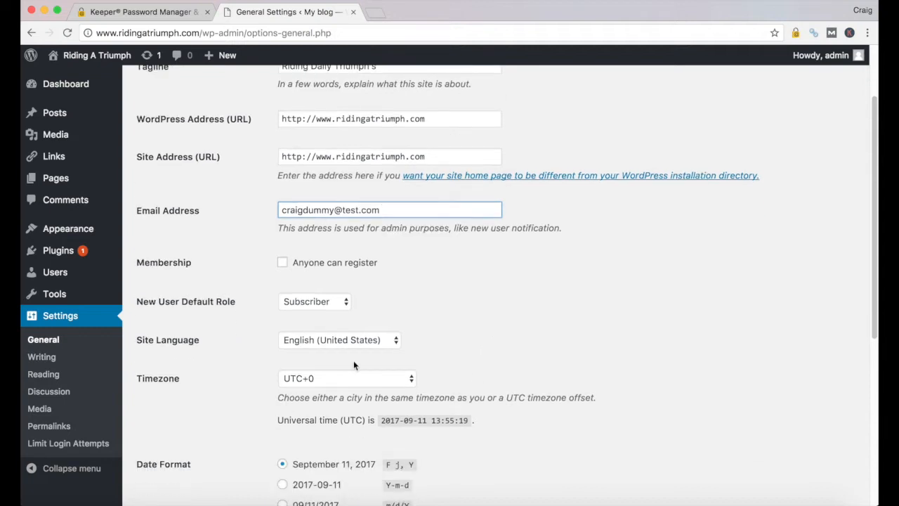
scroll(383, 331, down, 3)
scroll(353, 390, down, 2)
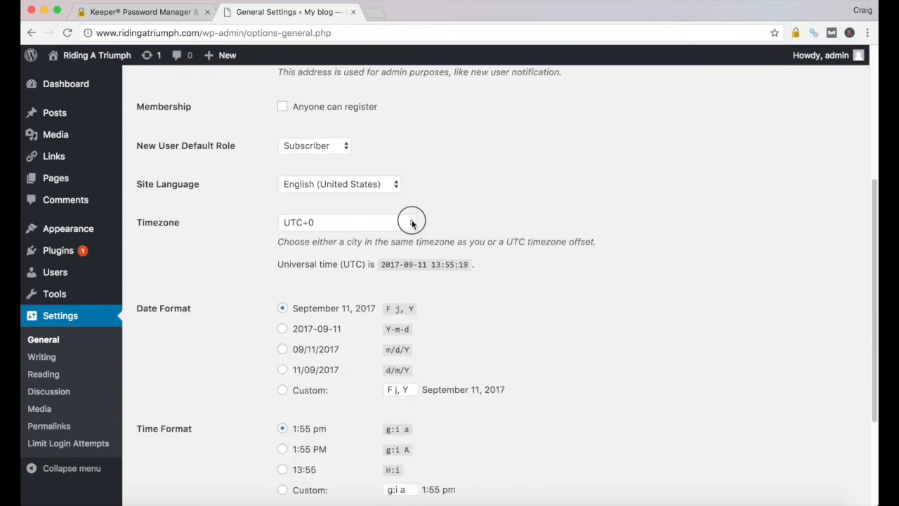
click(412, 222)
scroll(410, 263, down, 3)
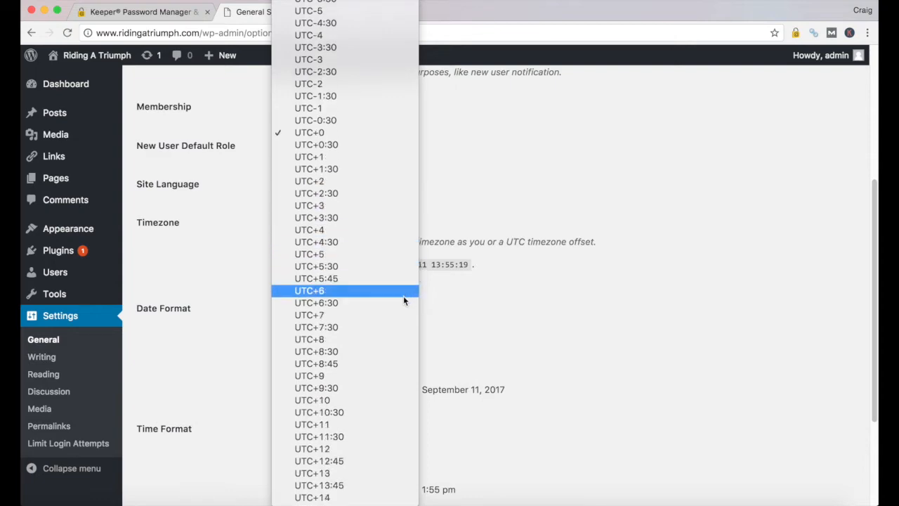
scroll(399, 295, up, 20)
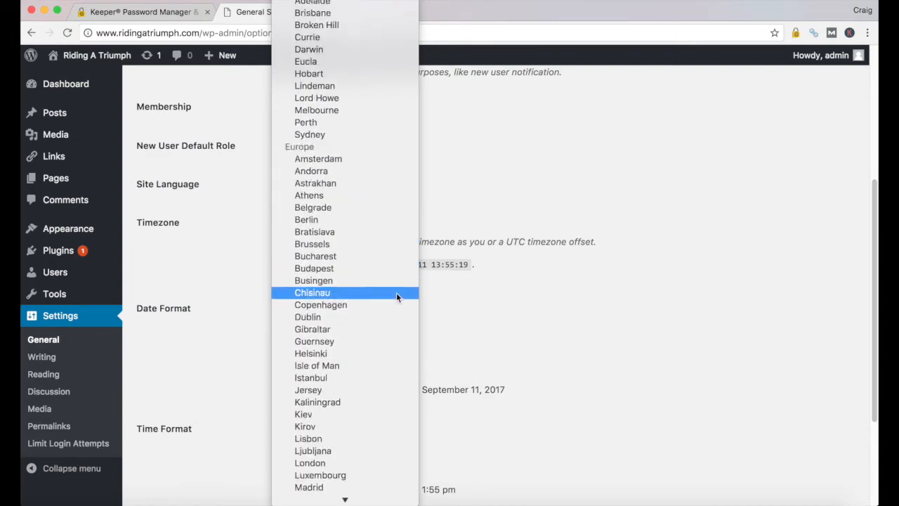
scroll(396, 295, up, 8)
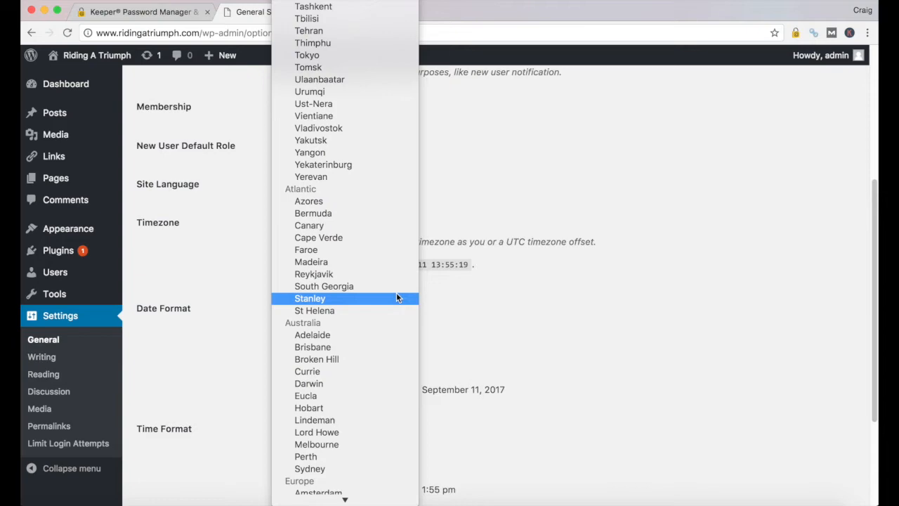
scroll(396, 298, up, 10)
scroll(397, 293, up, 20)
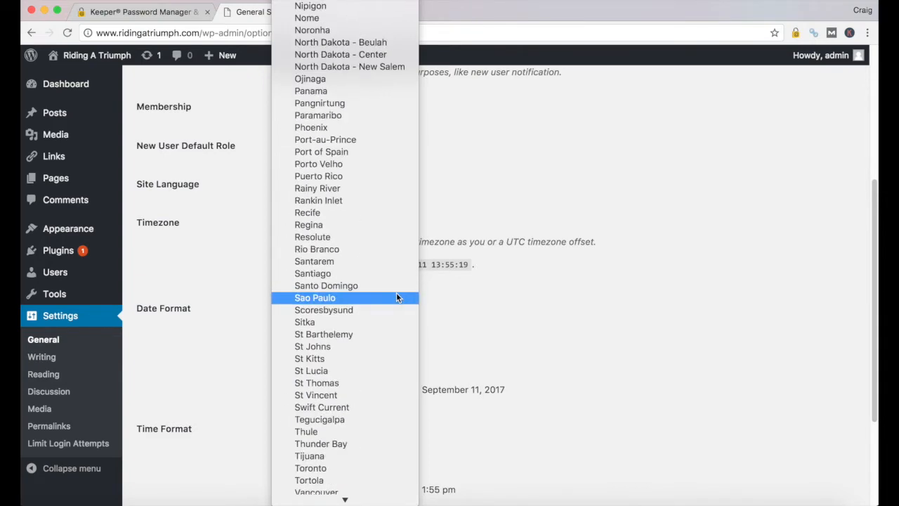
scroll(396, 297, up, 20)
scroll(394, 295, up, 18)
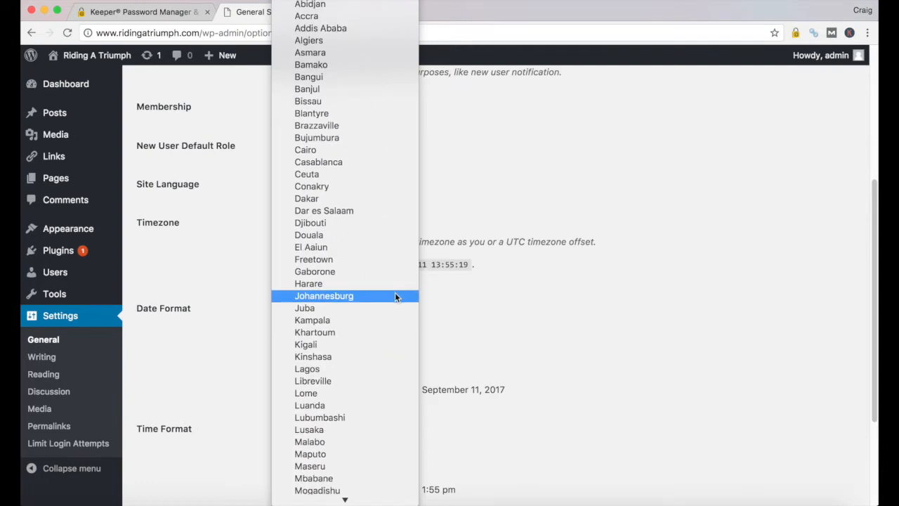
scroll(379, 267, down, 20)
scroll(364, 255, down, 8)
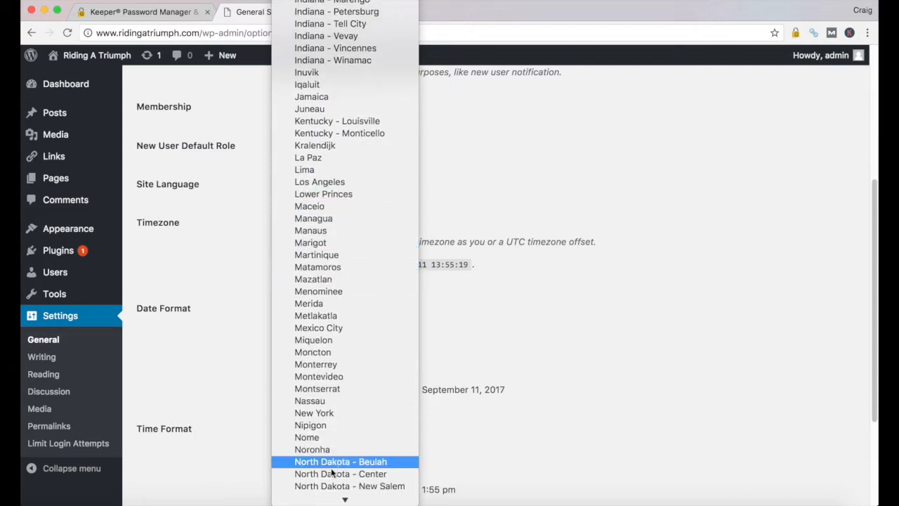
click(335, 411)
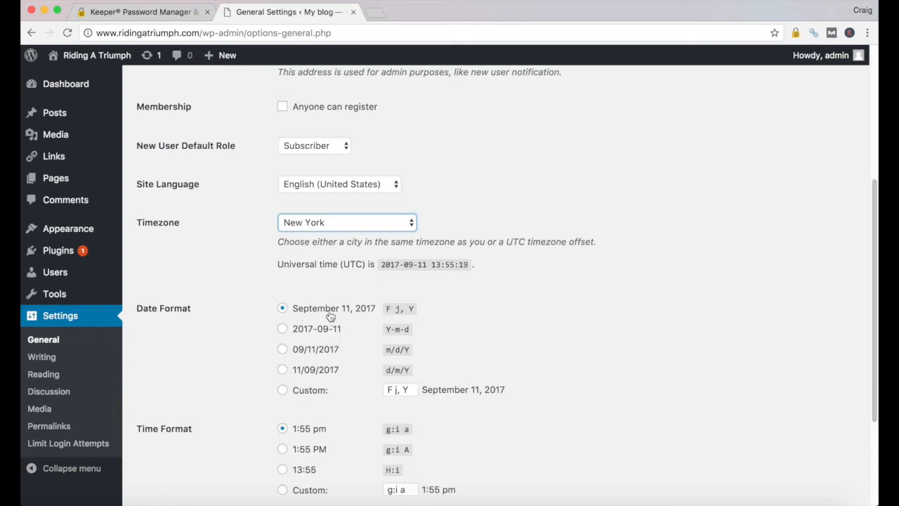
Step: Save the changes made to the General settings
scroll(337, 312, down, 2)
scroll(344, 383, down, 2)
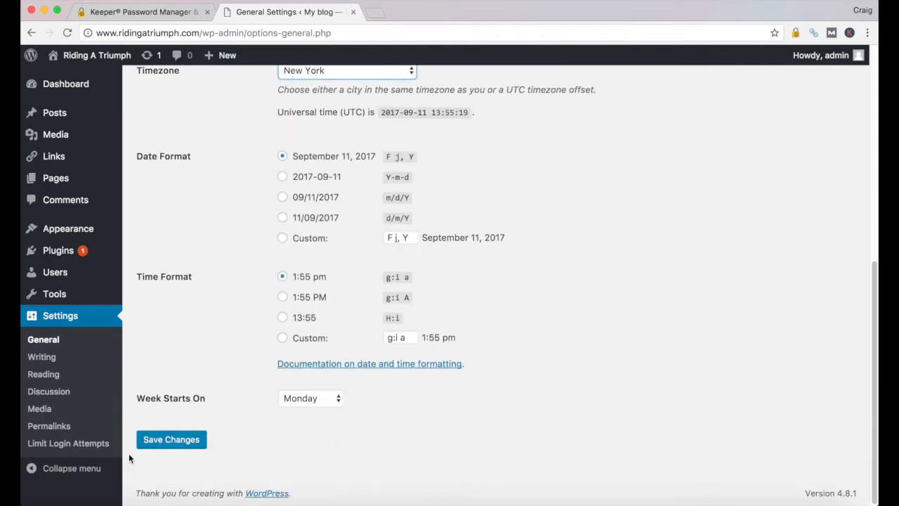
click(169, 444)
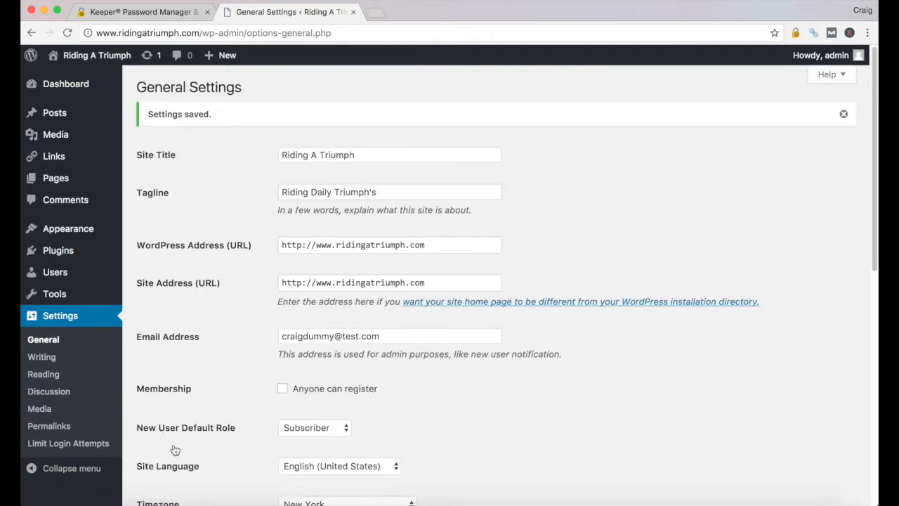
Step: Open the Writing settings and view the available default post formats, keeping Standard
click(41, 358)
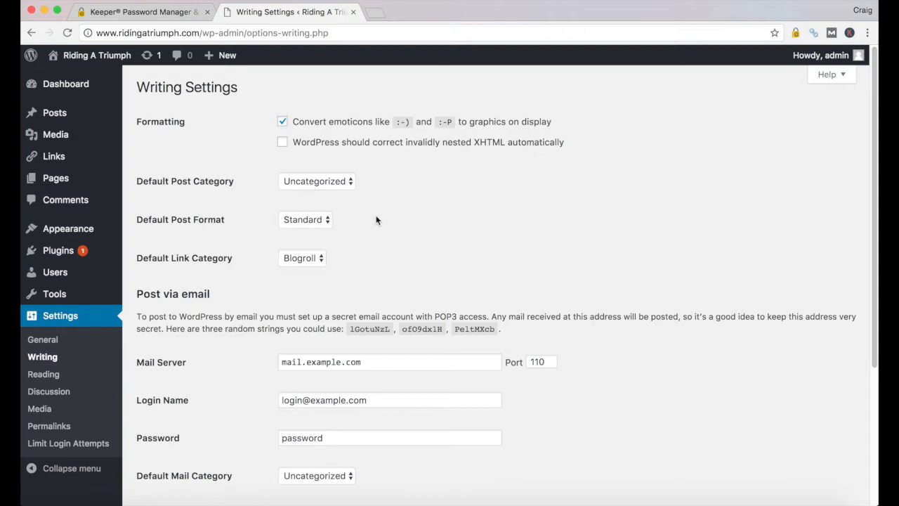
click(325, 220)
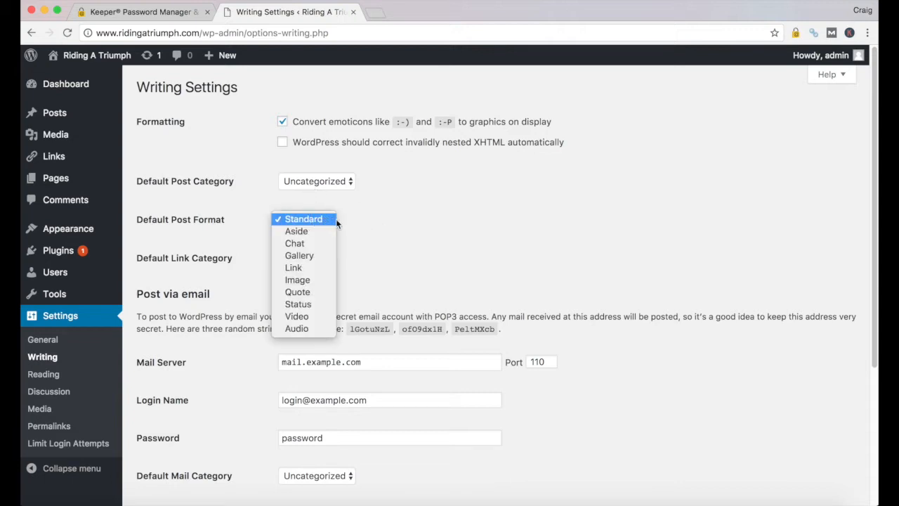
click(452, 214)
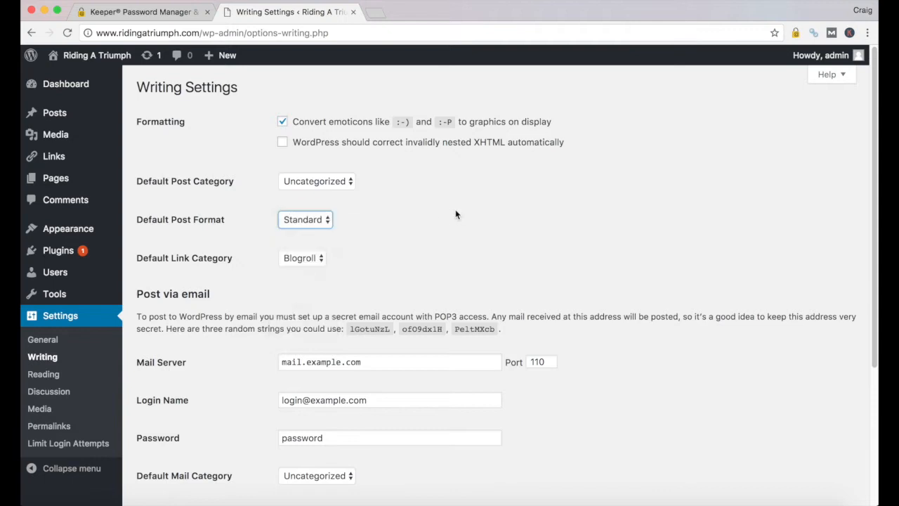
Step: Review the post-via-email and update services options, and save the Writing settings
scroll(477, 279, down, 2)
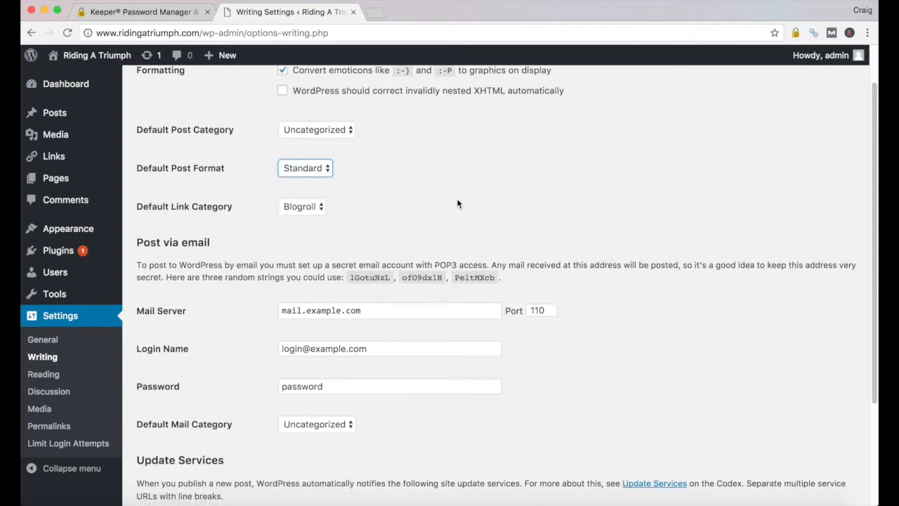
scroll(667, 256, down, 1)
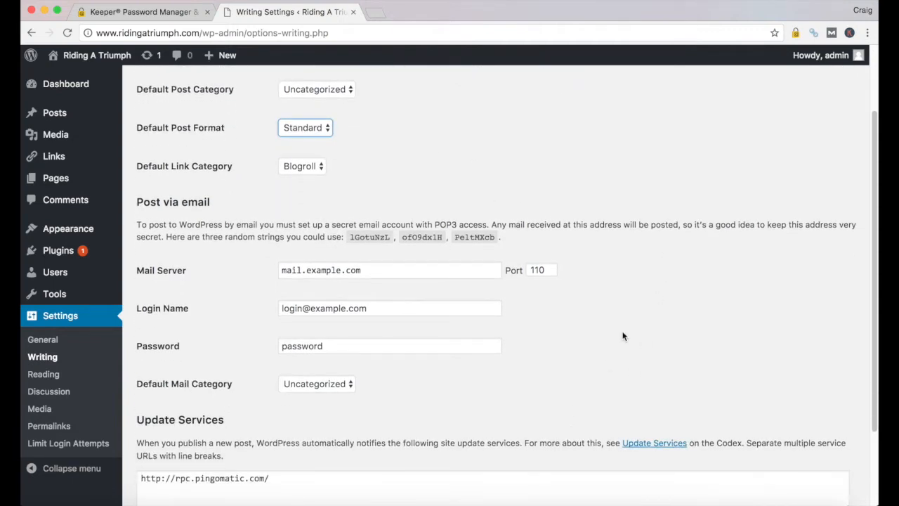
scroll(614, 337, down, 2)
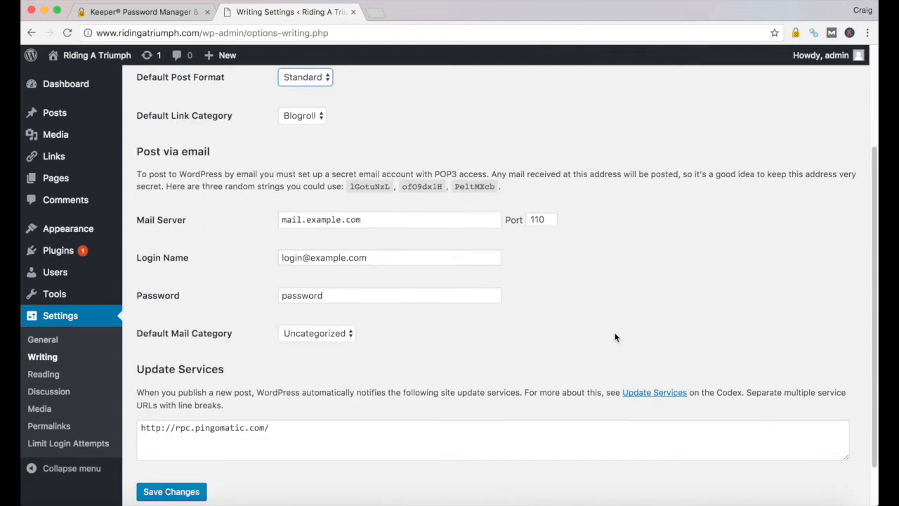
scroll(615, 337, down, 2)
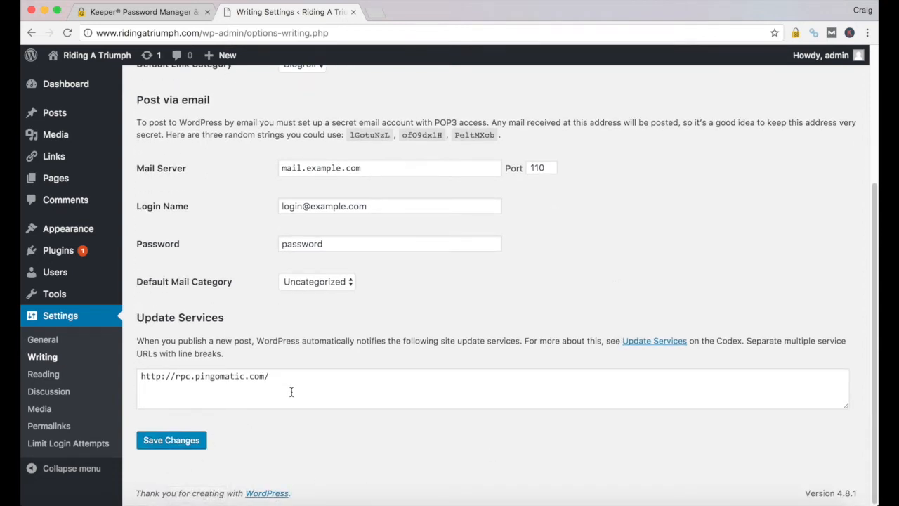
scroll(291, 392, up, 1)
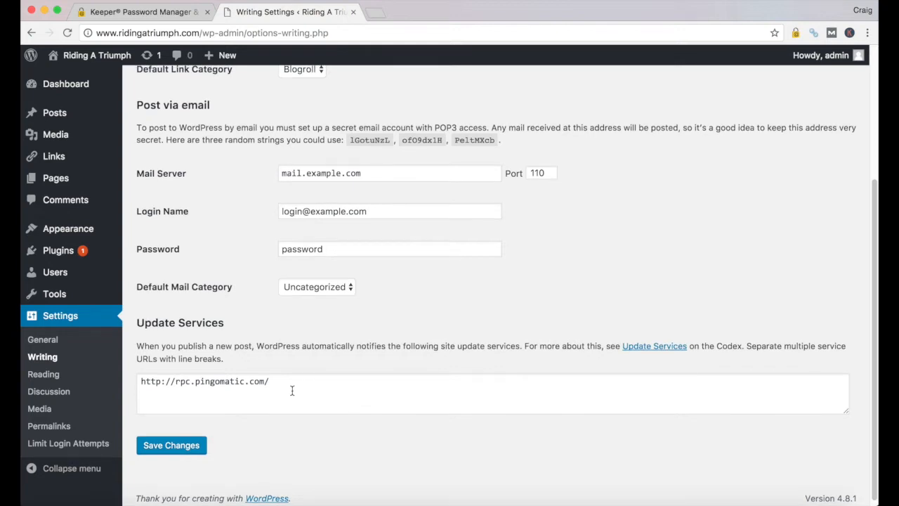
click(166, 444)
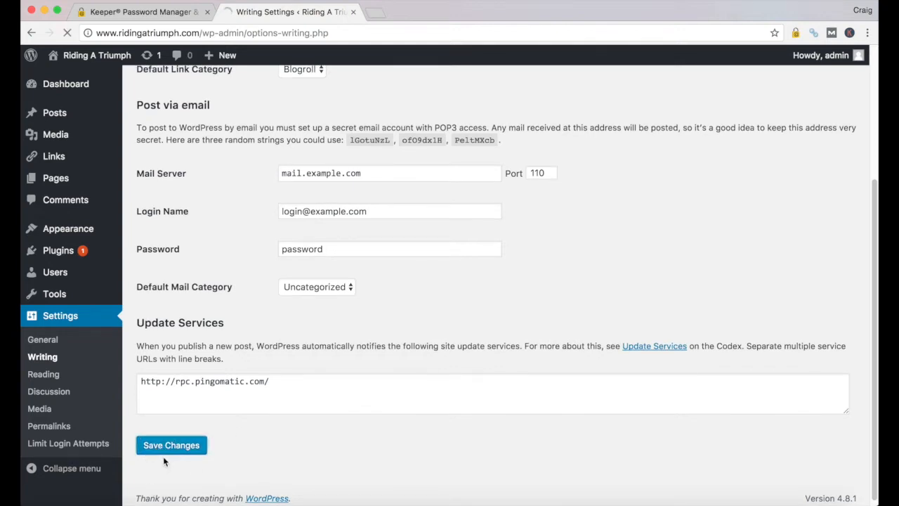
Step: Examine the Reading settings and the comment, moderation, blacklist and avatar options in the Discussion settings
click(37, 376)
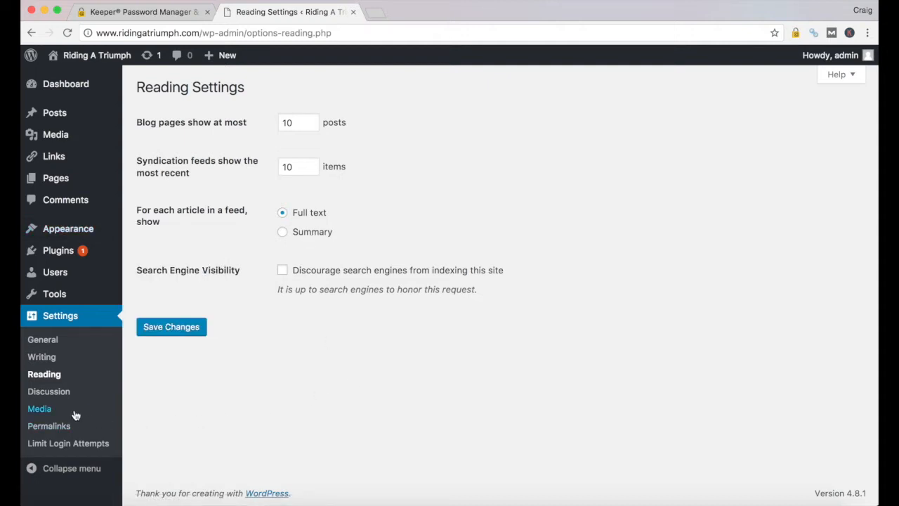
click(51, 392)
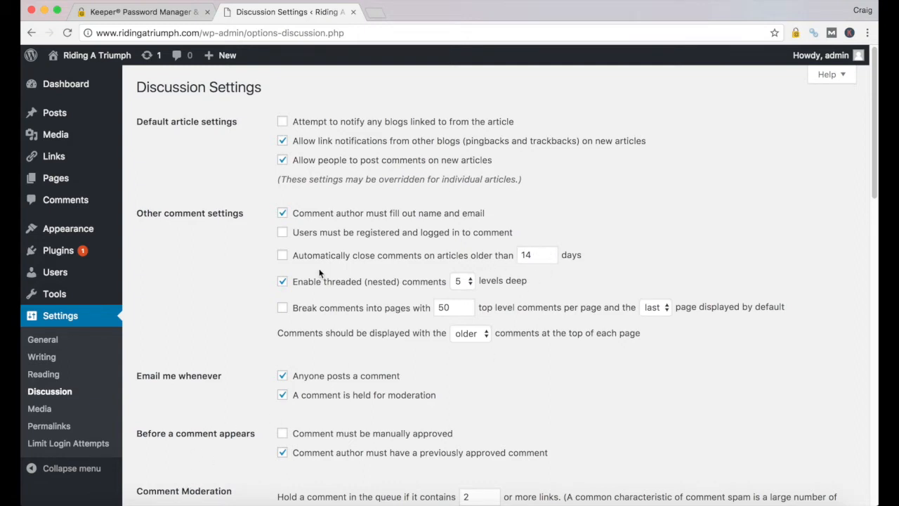
scroll(373, 315, down, 3)
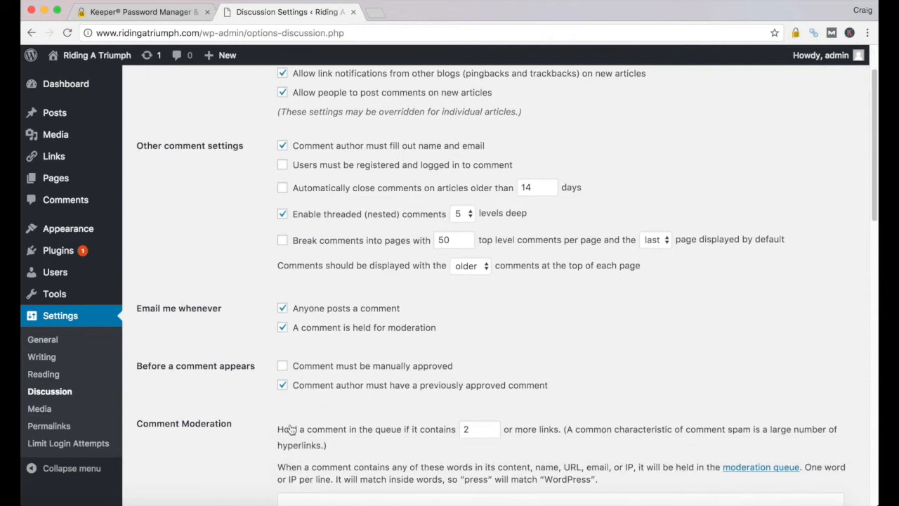
scroll(375, 330, down, 1)
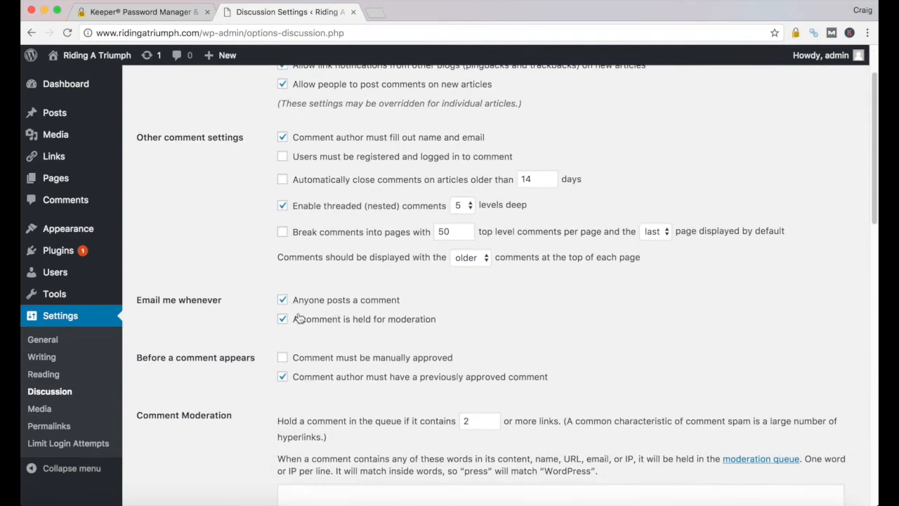
scroll(369, 321, down, 3)
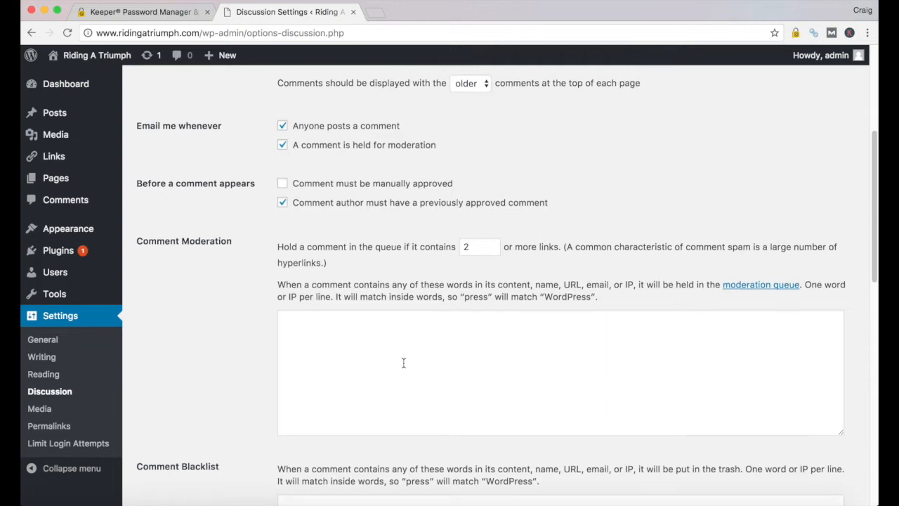
scroll(403, 363, down, 5)
scroll(404, 368, down, 10)
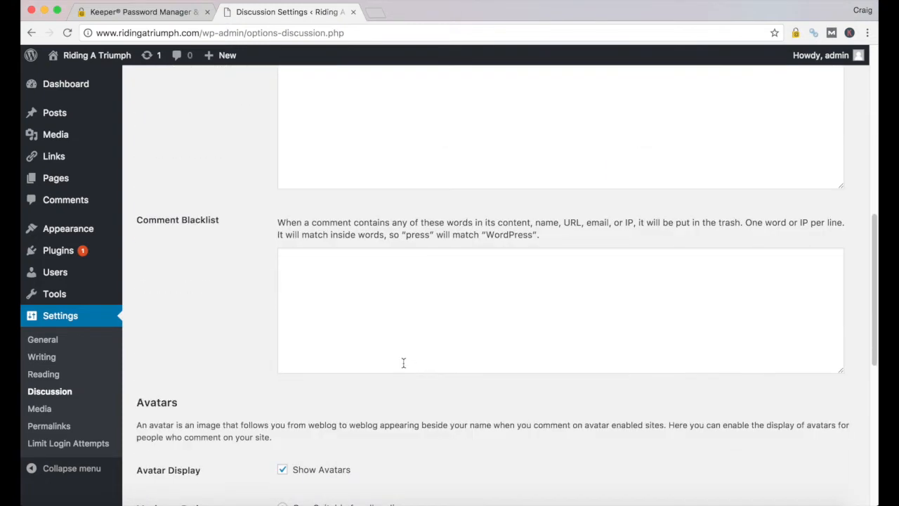
scroll(404, 362, down, 3)
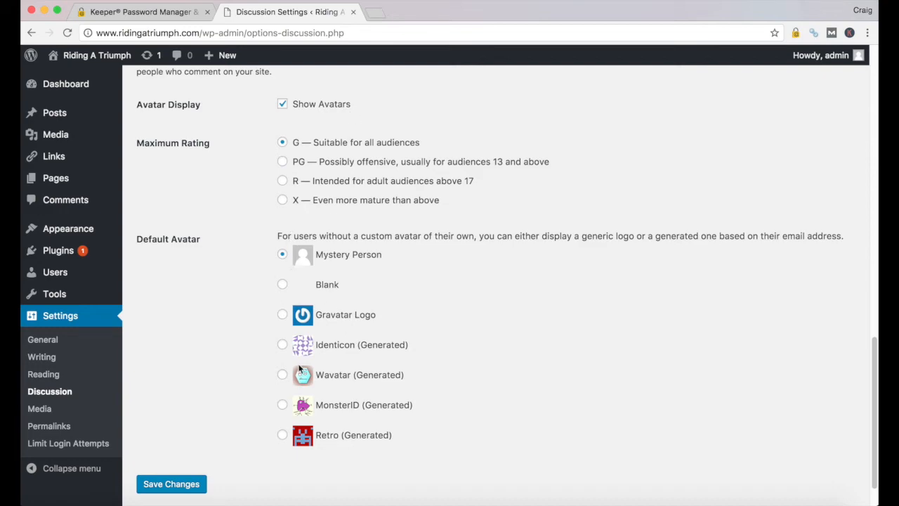
scroll(326, 377, down, 1)
scroll(330, 374, down, 1)
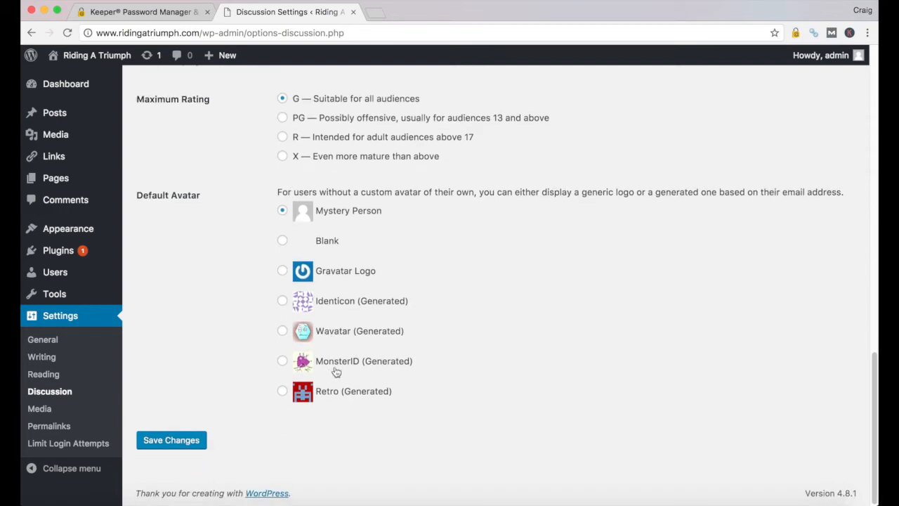
Step: Open the Media settings and review the image size and file upload options
scroll(512, 346, up, 15)
scroll(512, 346, up, 3)
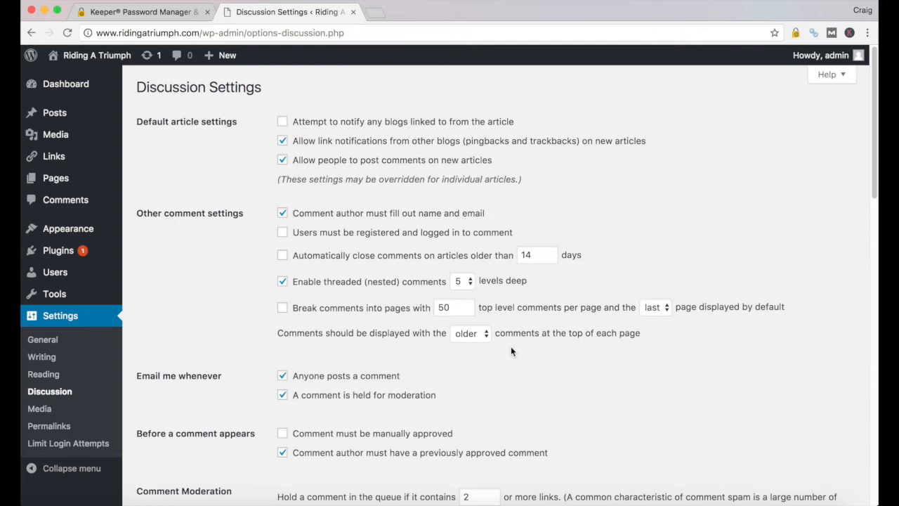
click(43, 340)
click(39, 409)
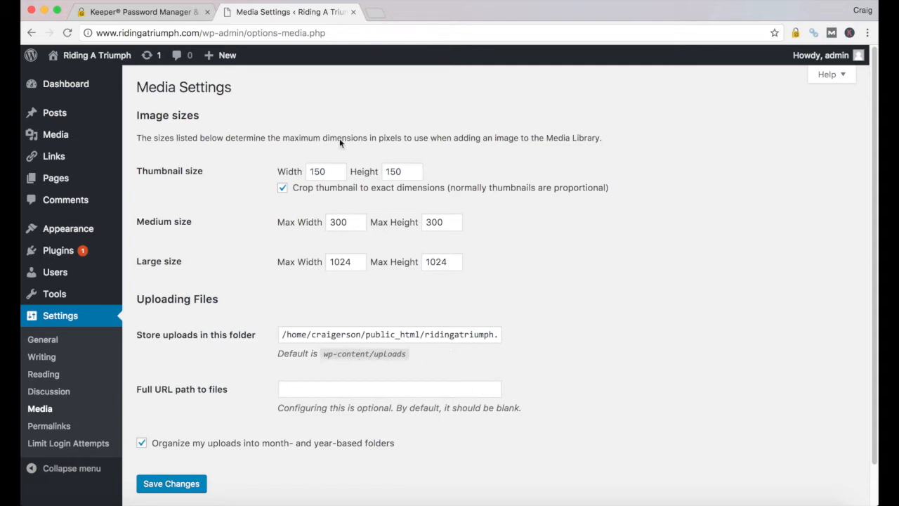
scroll(724, 365, down, 1)
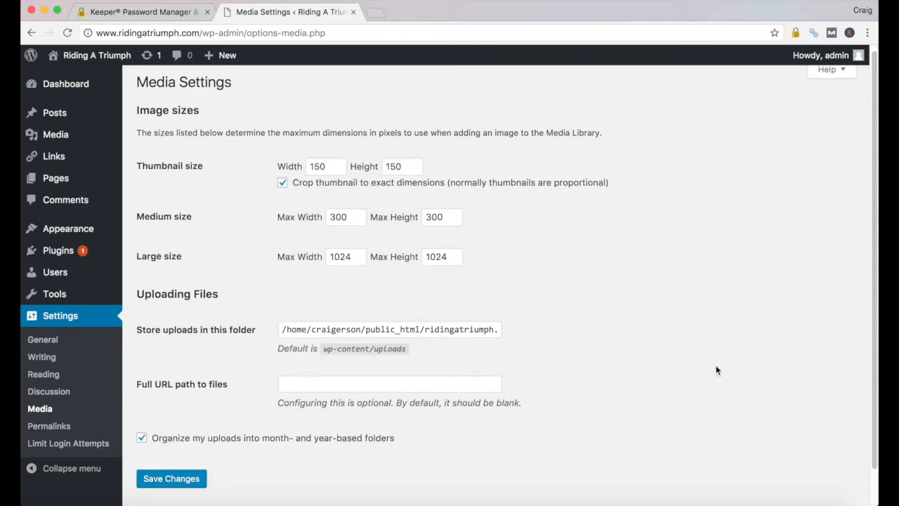
Step: Set the permalink structure to Post name and save the Permalink settings
click(41, 426)
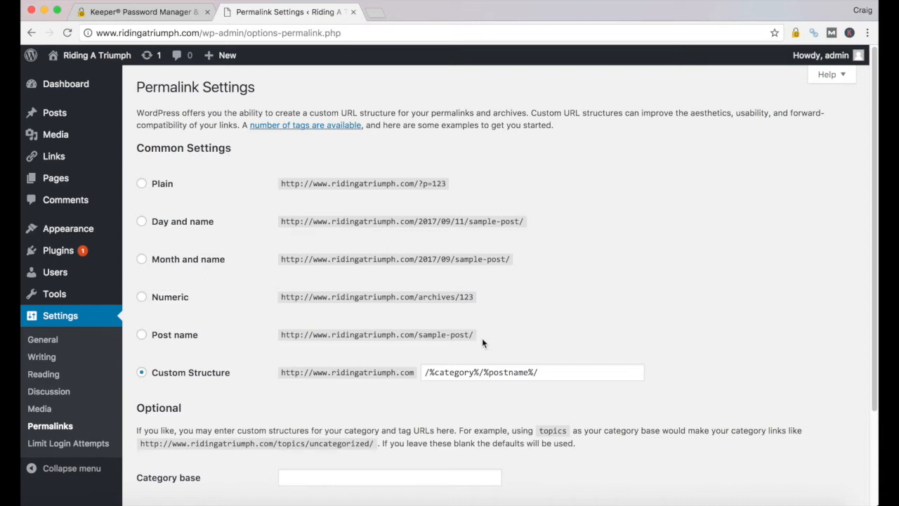
click(142, 334)
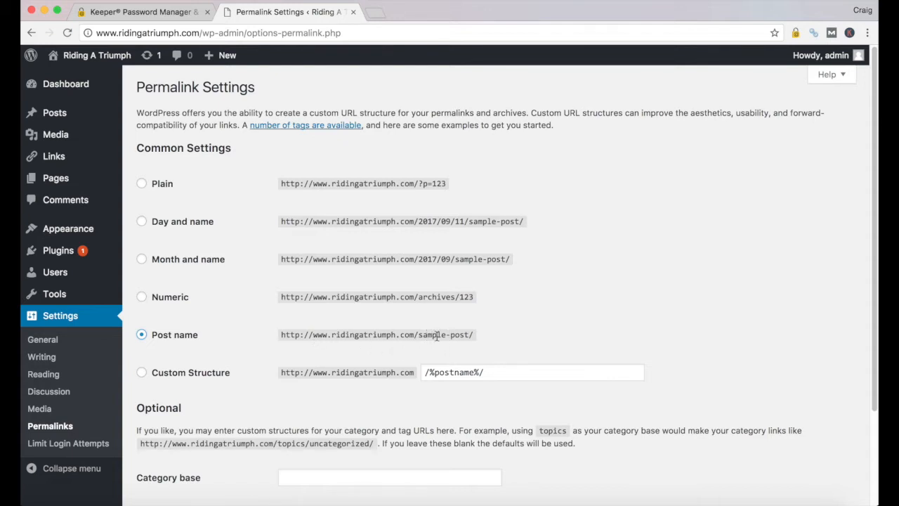
drag(419, 335, 474, 334)
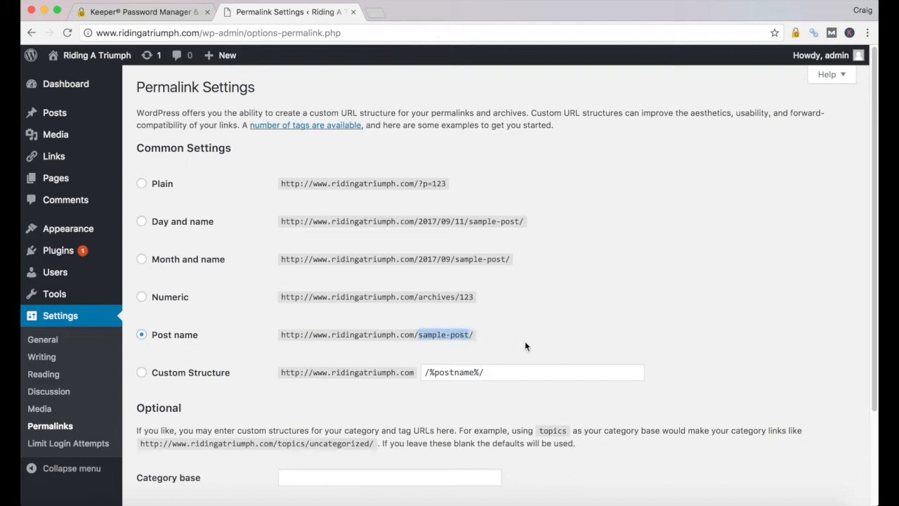
click(558, 321)
scroll(451, 205, down, 3)
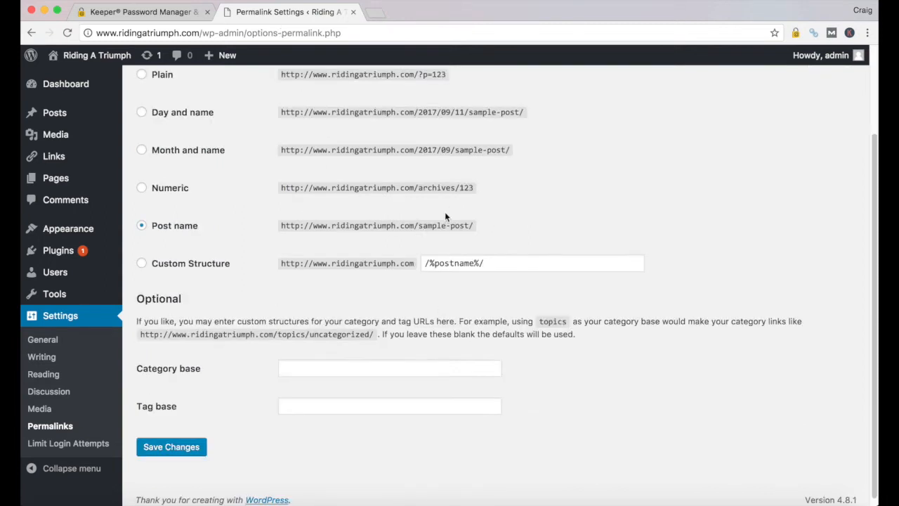
drag(418, 225, 468, 225)
click(171, 450)
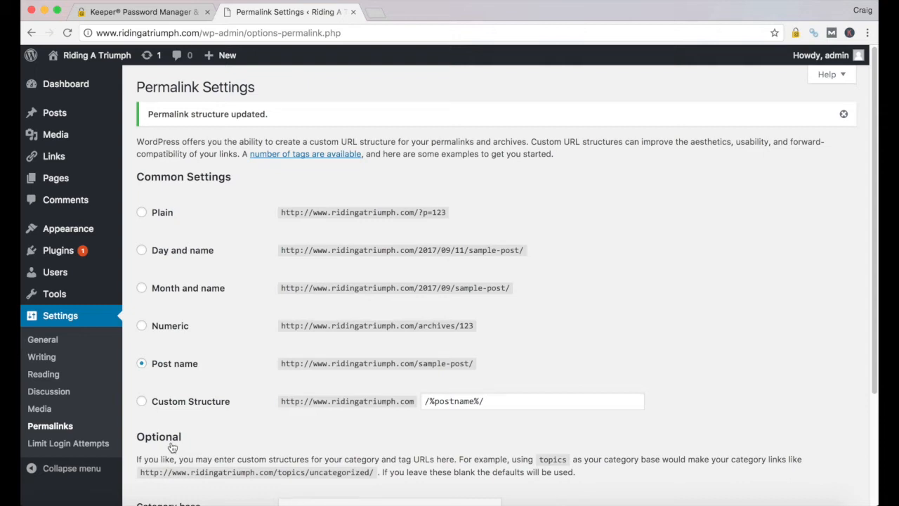
Step: Open the Themes page and look over the installed Twenty Seventeen, Twenty Fifteen and Twenty Sixteen themes
mouse_move(76, 239)
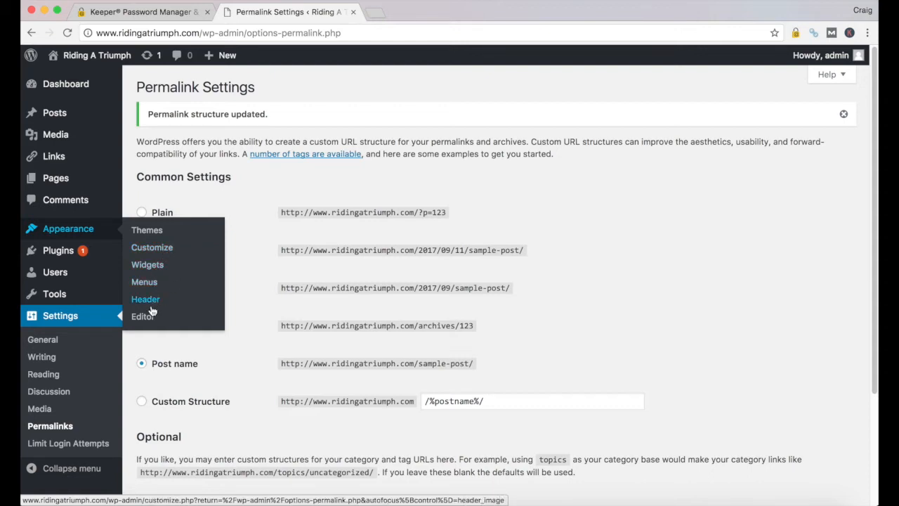
click(151, 233)
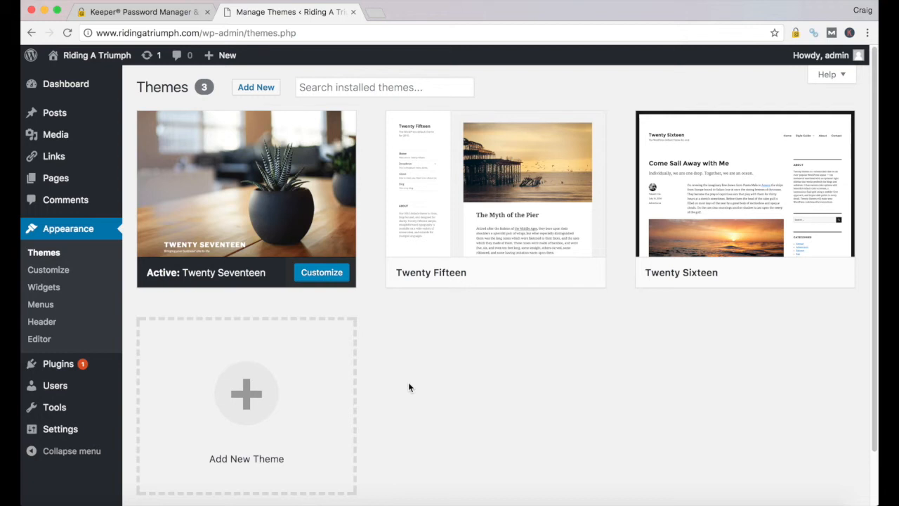
mouse_move(250, 279)
mouse_move(431, 280)
mouse_move(701, 287)
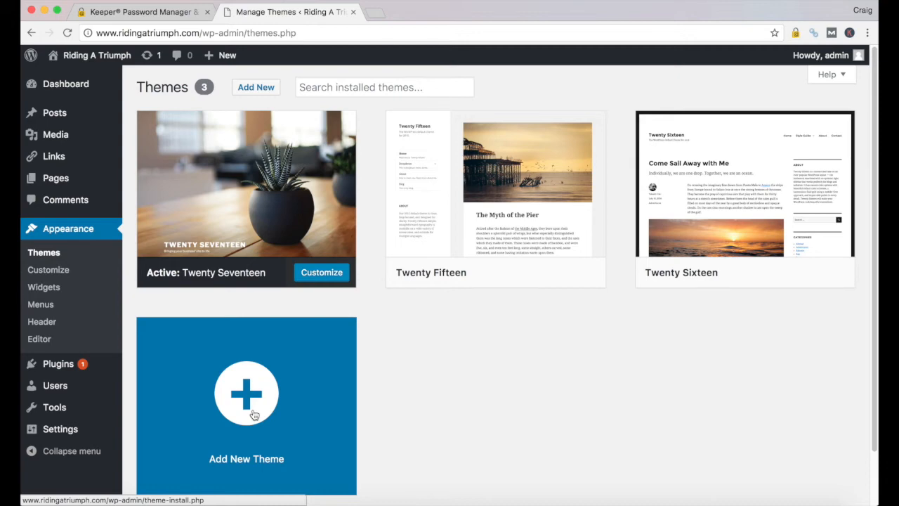
Step: Live preview the Twenty Fifteen theme at tablet, mobile and desktop sizes, and close the preview without activating it
mouse_move(284, 189)
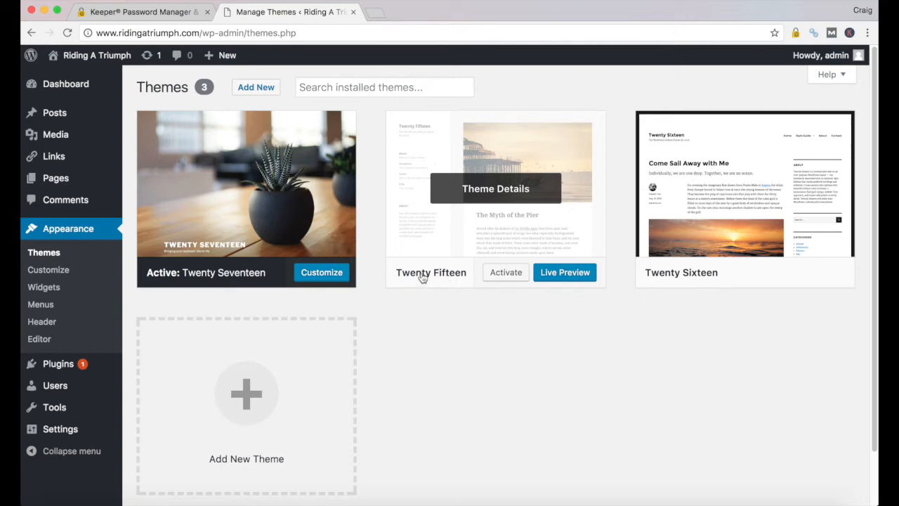
click(565, 273)
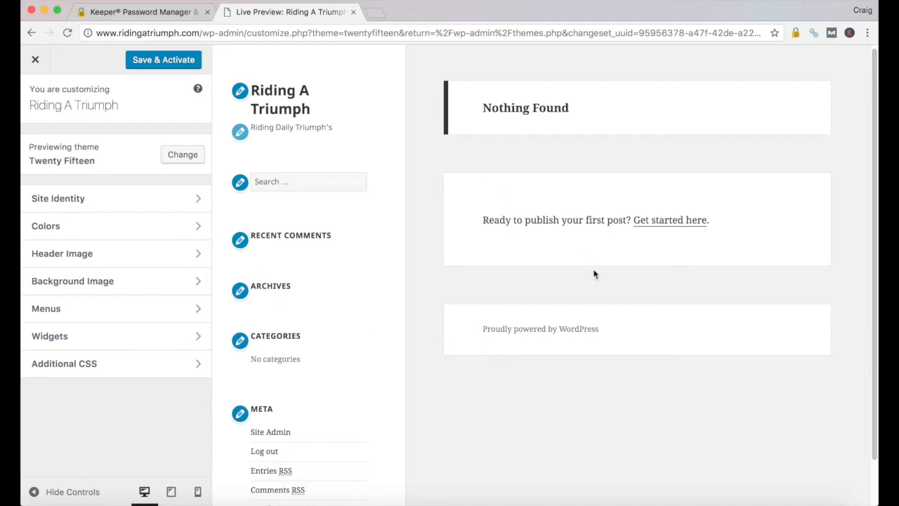
scroll(590, 232, up, 1)
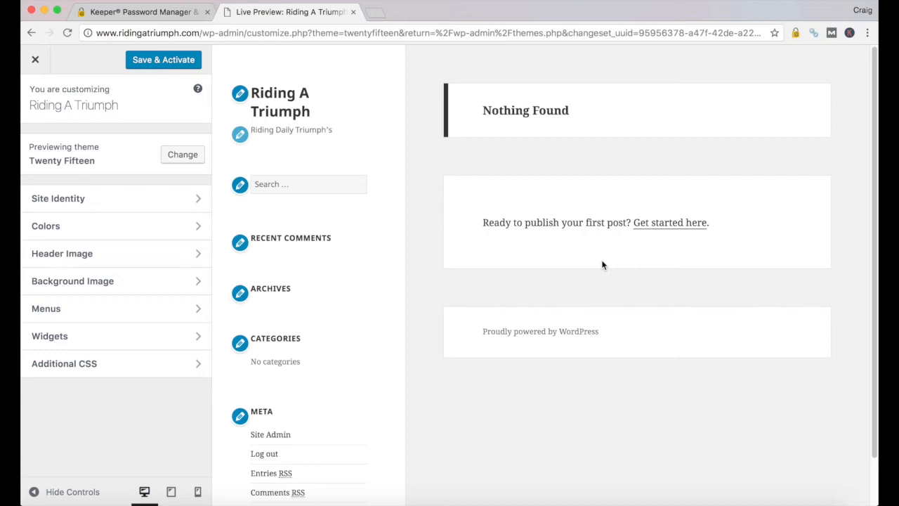
click(172, 493)
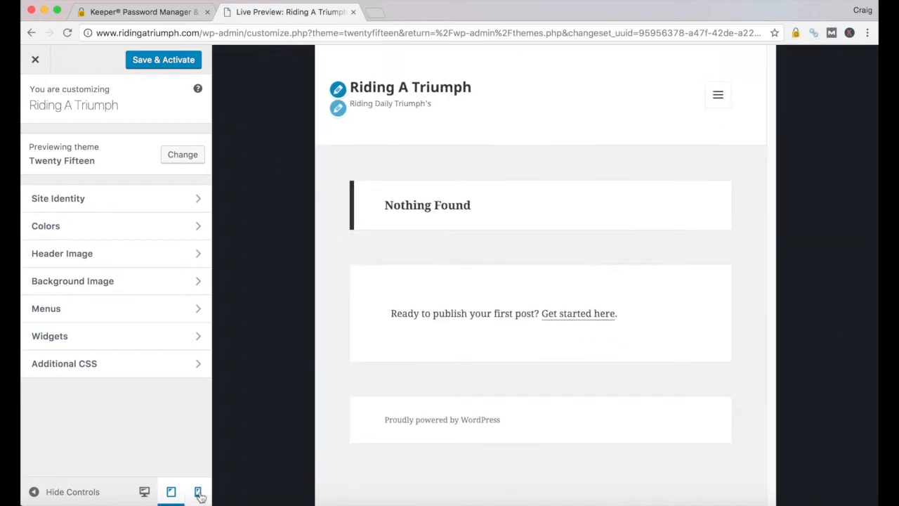
click(198, 492)
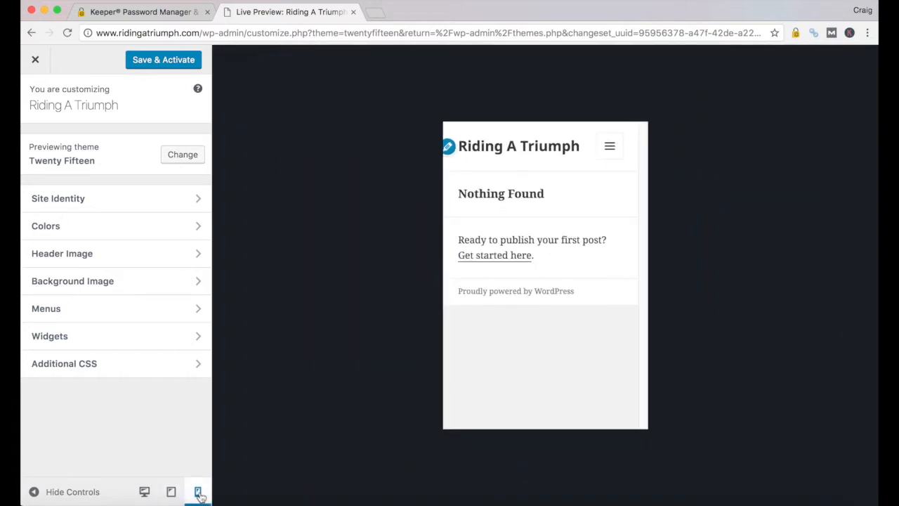
click(145, 492)
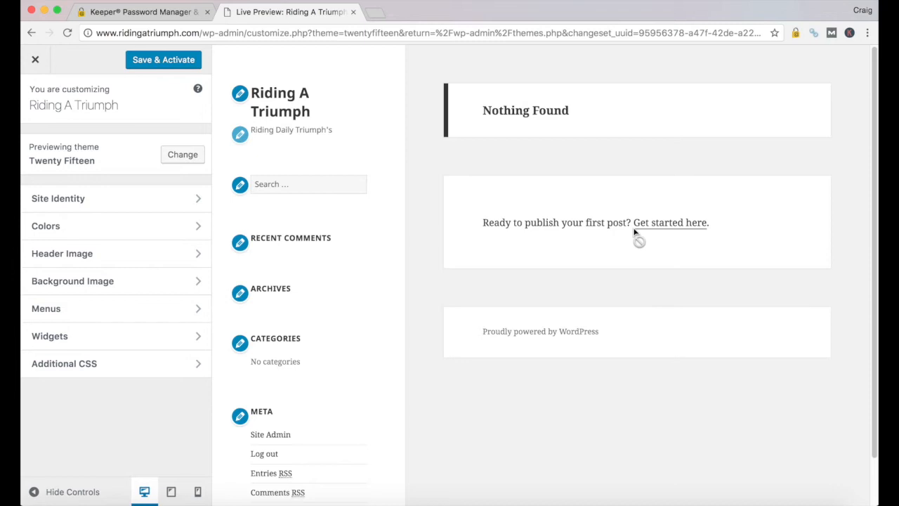
click(35, 59)
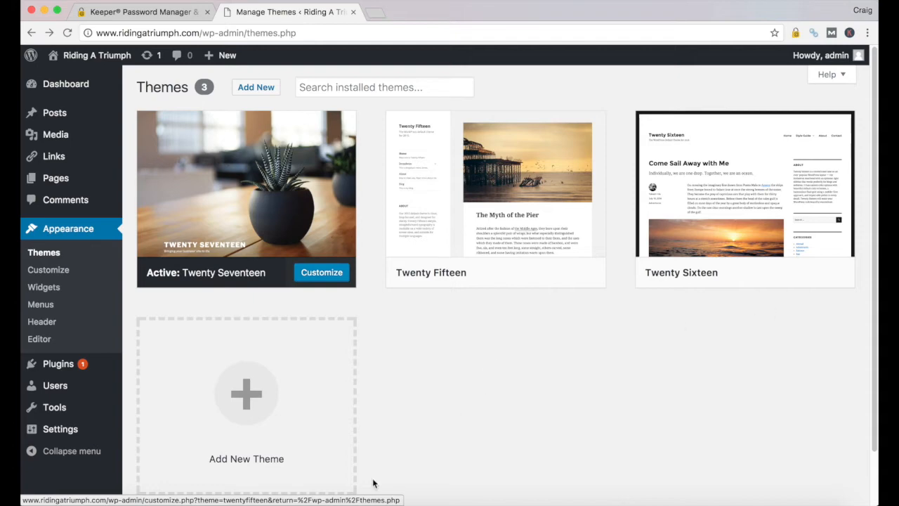
Step: Open the page for adding new themes and browse the Featured and Popular themes
click(245, 398)
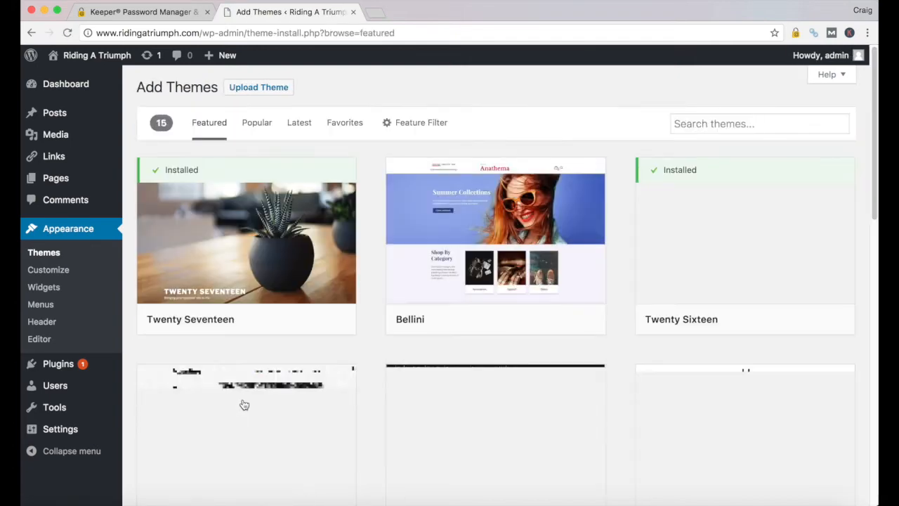
scroll(610, 323, down, 6)
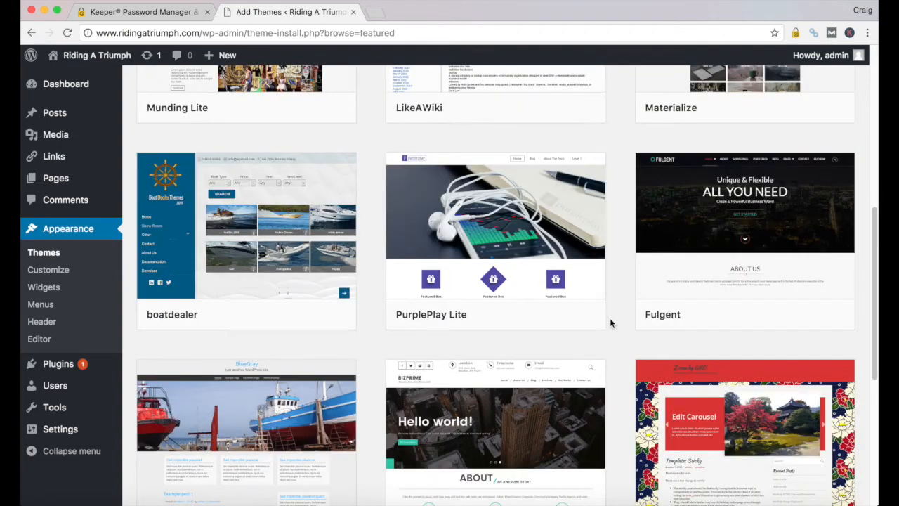
scroll(598, 341, down, 1)
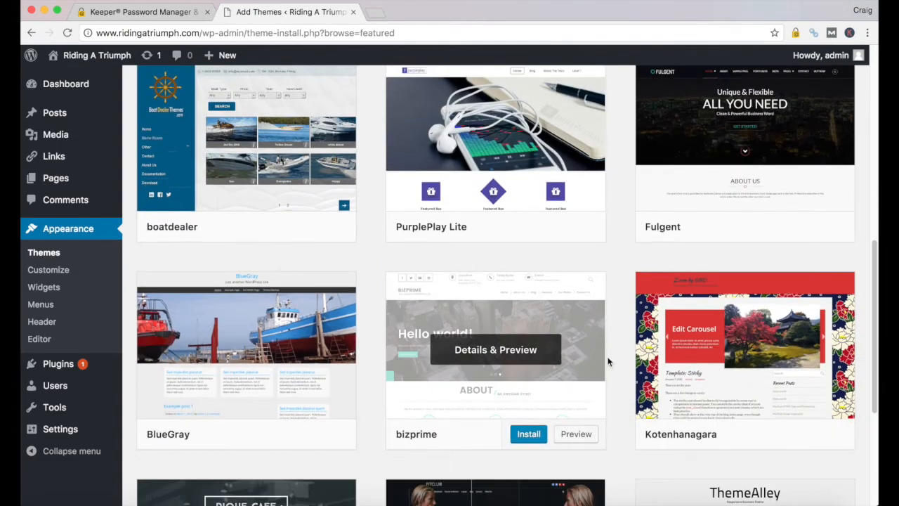
scroll(611, 395, down, 1)
scroll(610, 395, down, 2)
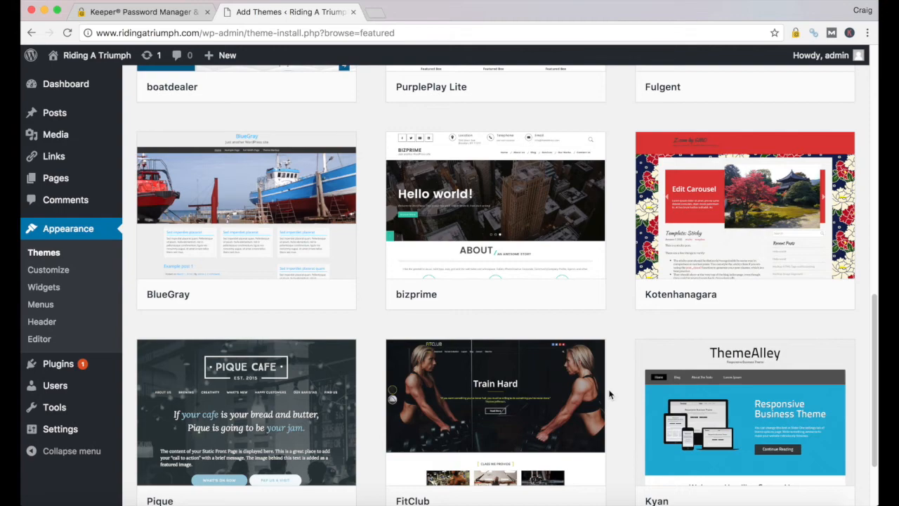
scroll(606, 400, down, 1)
scroll(596, 421, up, 5)
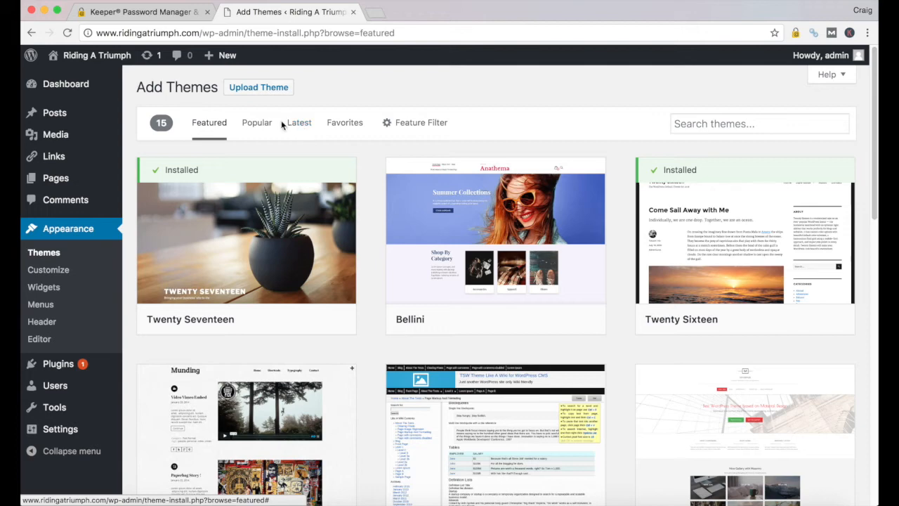
click(257, 124)
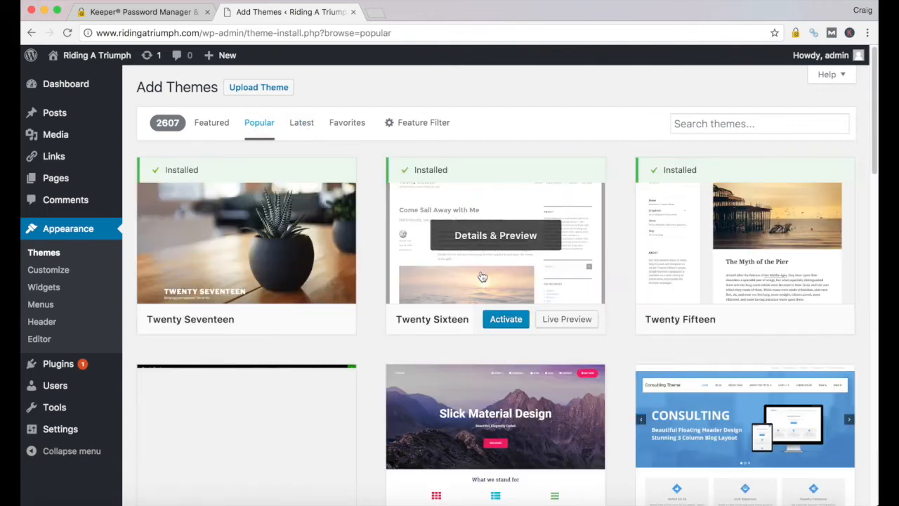
click(718, 123)
text(ne)
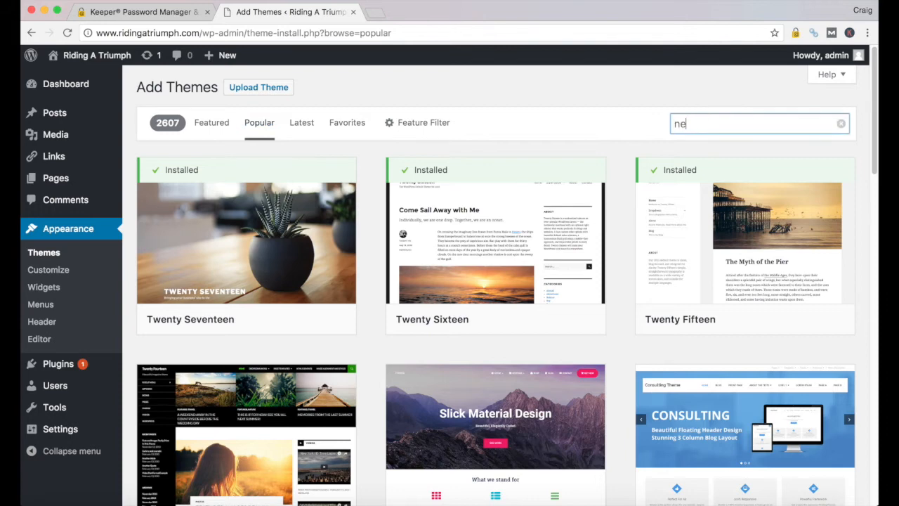
key(BackSpace)
key(BackSpace)
key(BackSpace)
key(BackSpace)
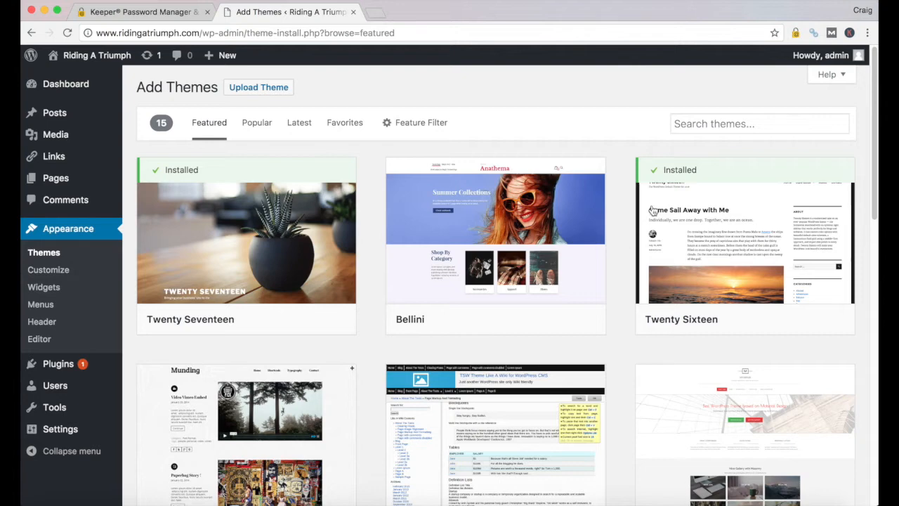
Step: Search the available themes for "news" and browse through the matching designs
click(723, 123)
text(nes)
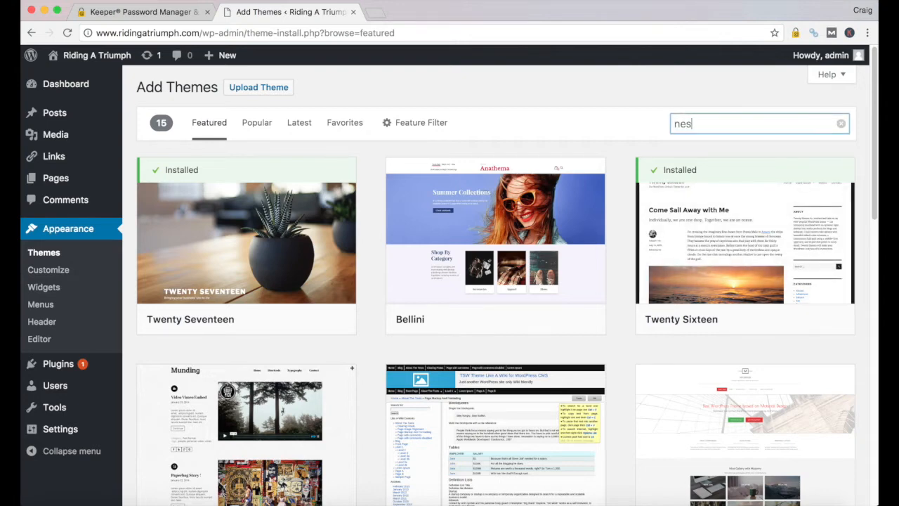
key(BackSpace)
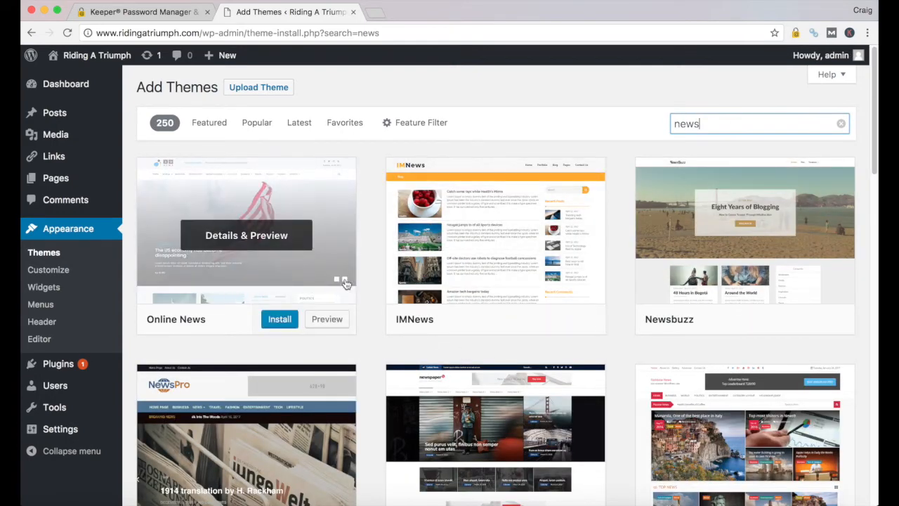
scroll(619, 266, down, 3)
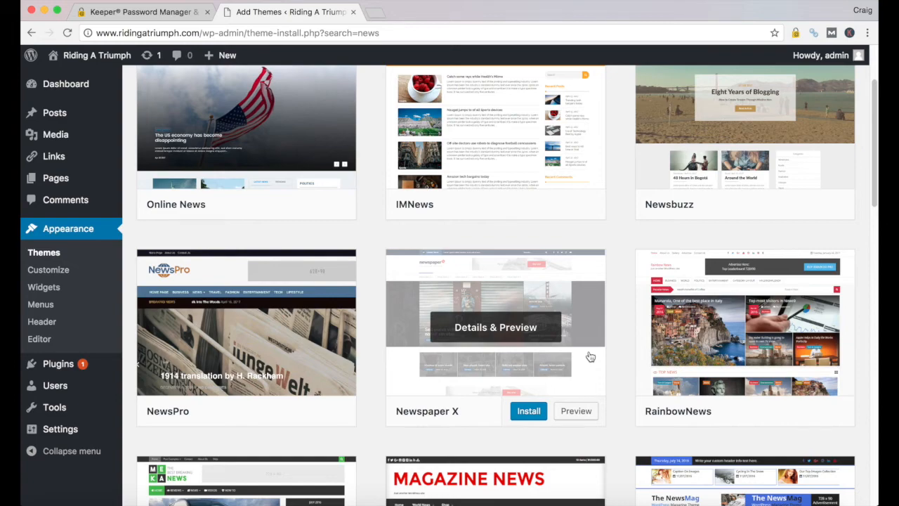
scroll(590, 357, down, 5)
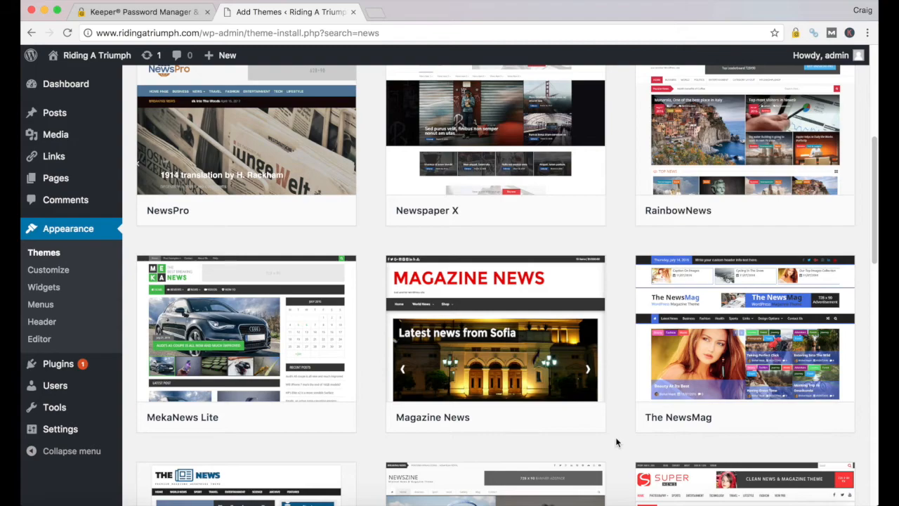
scroll(615, 442, down, 5)
scroll(616, 442, down, 5)
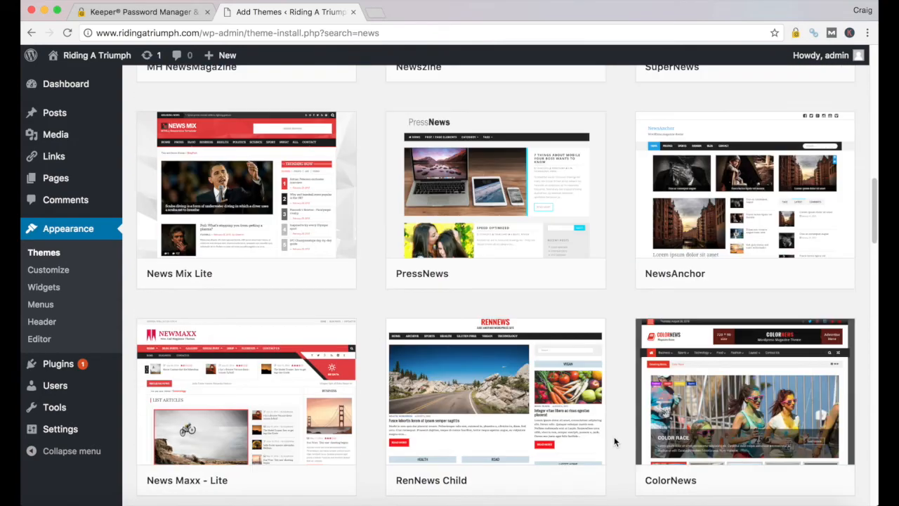
scroll(614, 441, up, 10)
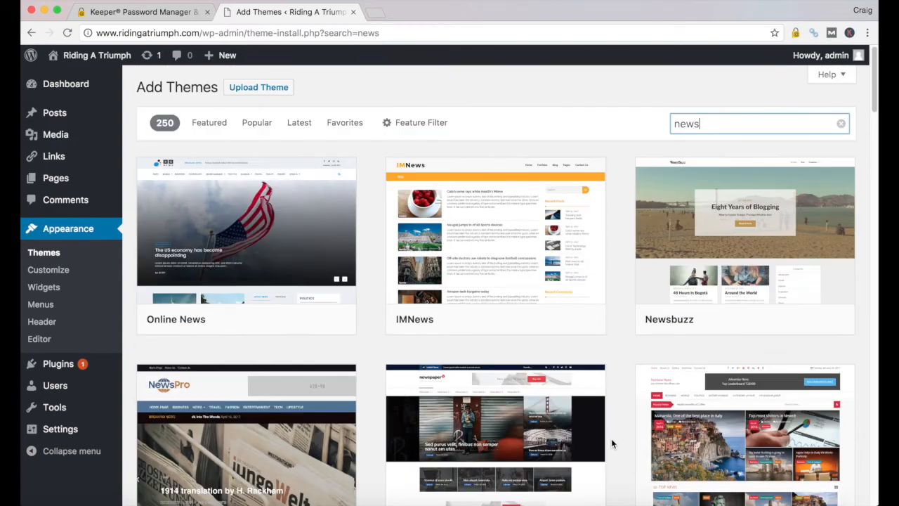
Step: Return to the list of installed themes without installing a new one
mouse_move(654, 406)
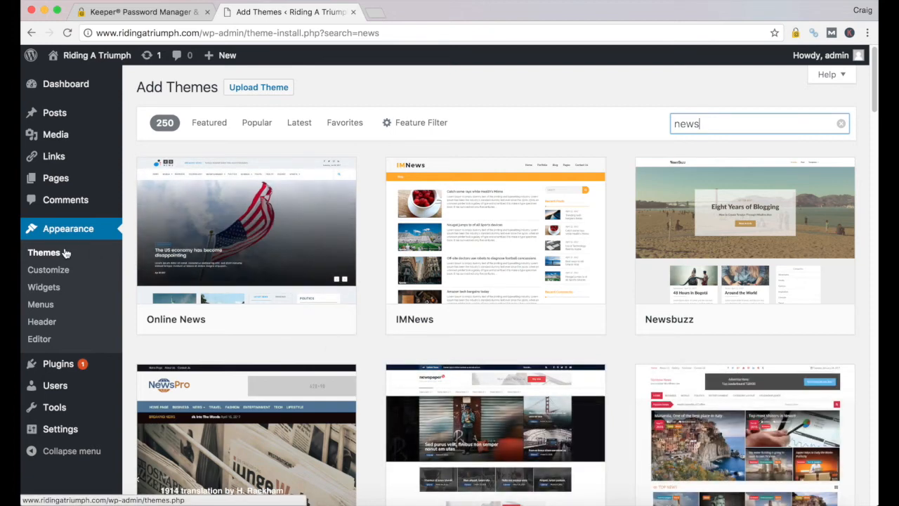
click(40, 256)
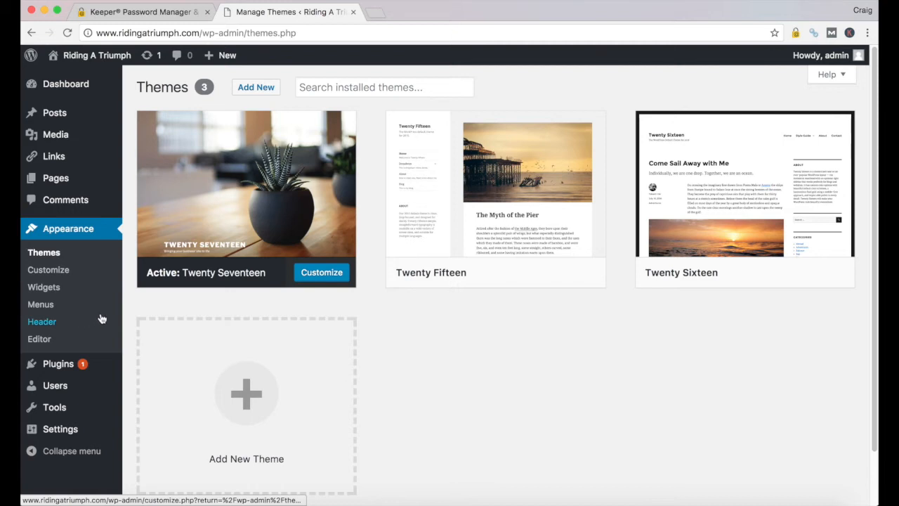
mouse_move(250, 204)
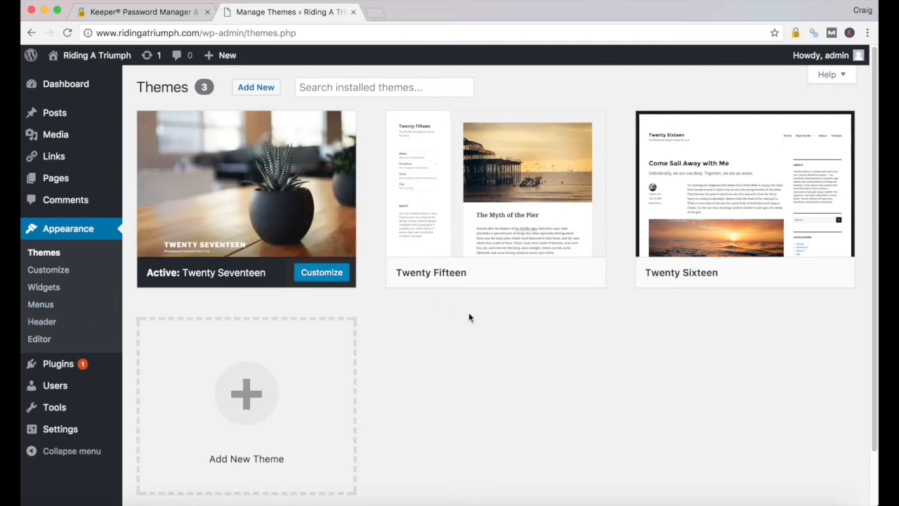
Step: Activate the installed Twenty Sixteen theme for the blog
mouse_move(699, 153)
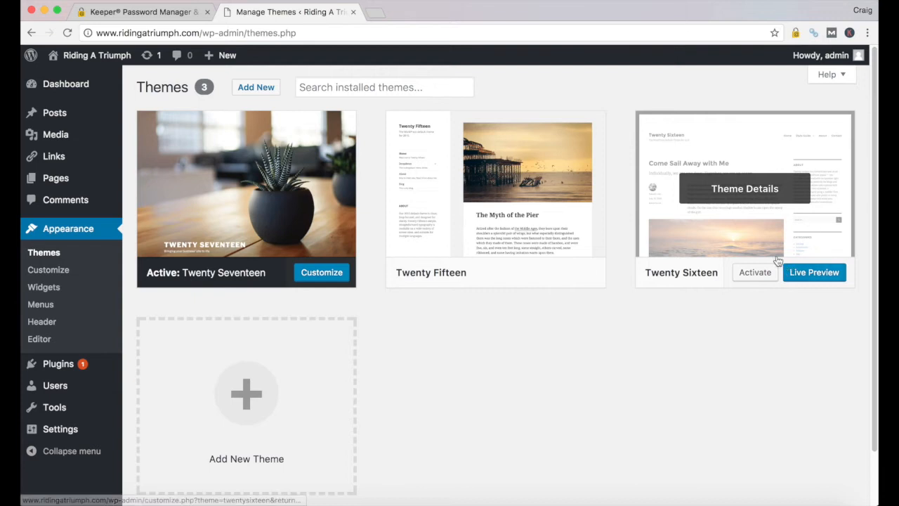
scroll(690, 221, down, 1)
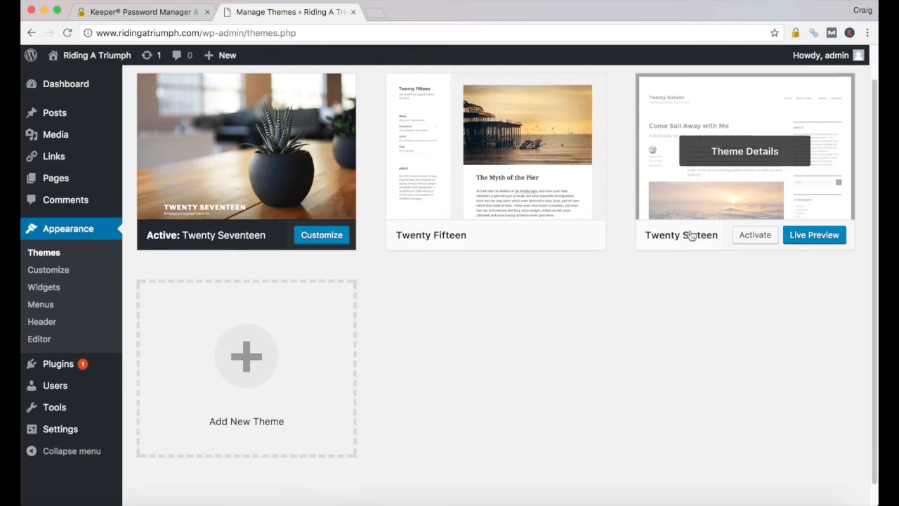
click(755, 237)
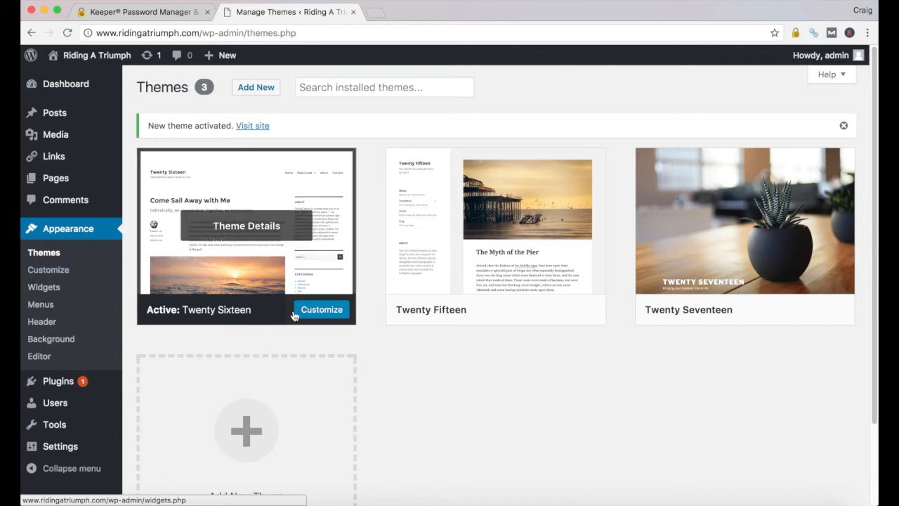
Step: Open the customizer for the Twenty Sixteen theme and look through the site preview
click(39, 273)
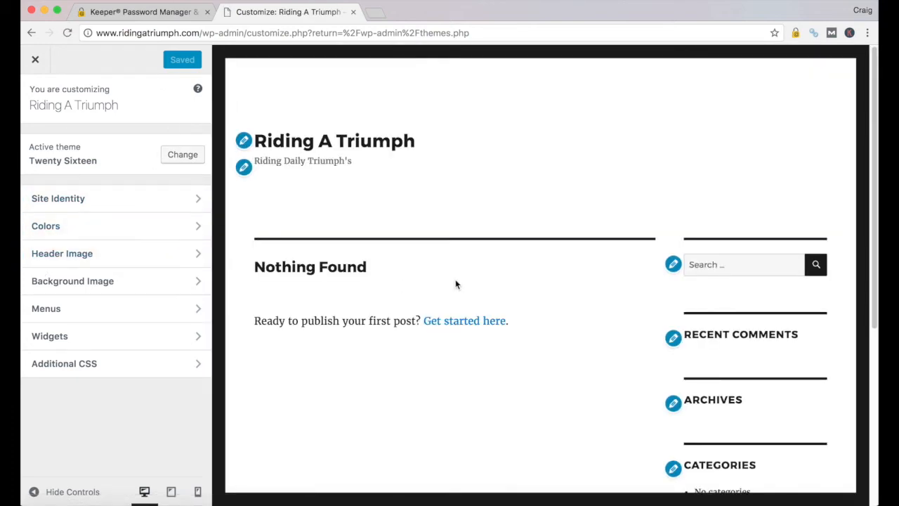
scroll(532, 224, down, 1)
scroll(532, 265, down, 3)
scroll(512, 381, down, 2)
scroll(511, 382, up, 5)
scroll(570, 184, down, 3)
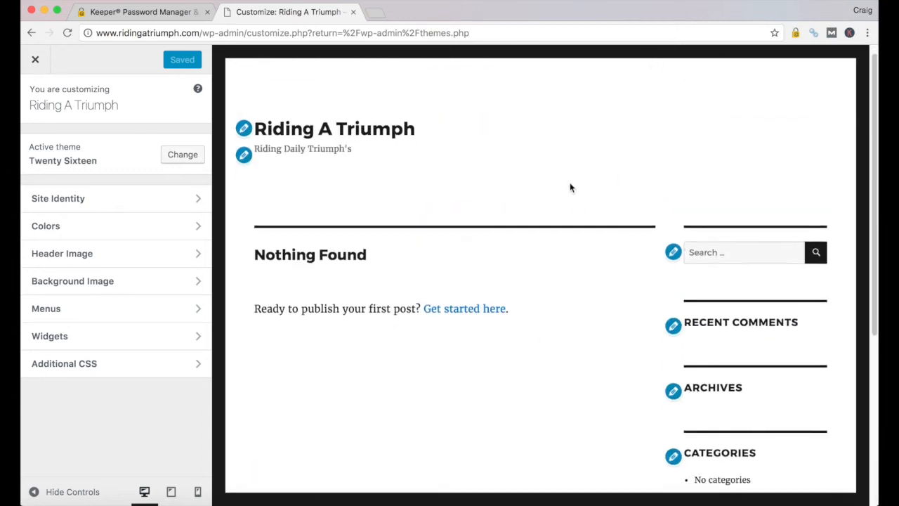
scroll(568, 190, up, 3)
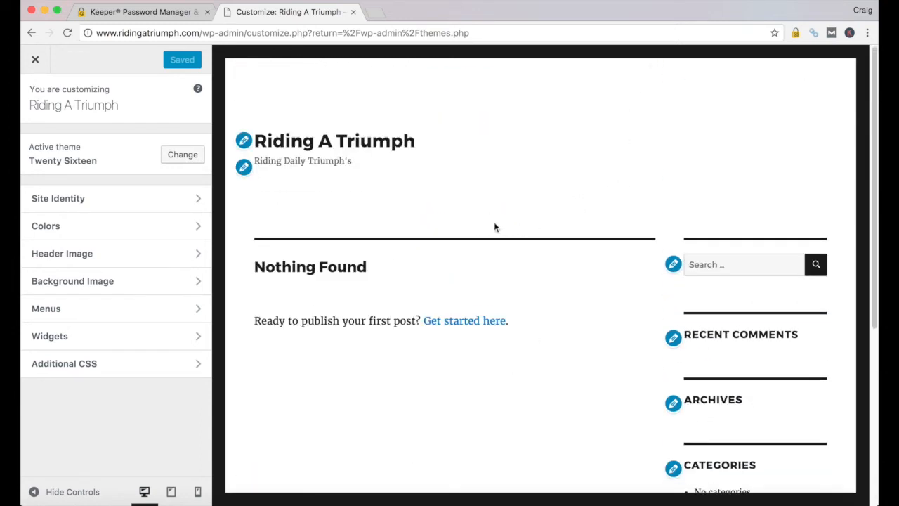
Step: Review the site title, tagline and site icon options in Site Identity without changing them
click(88, 204)
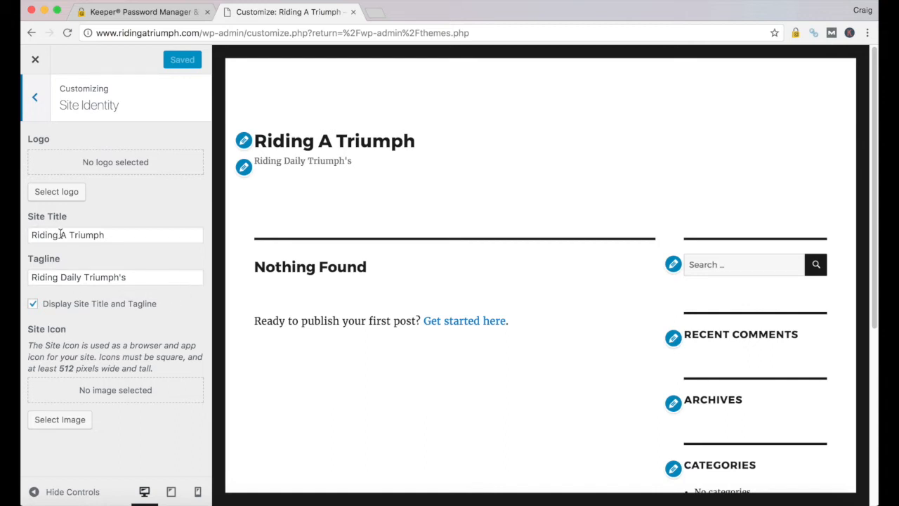
click(116, 235)
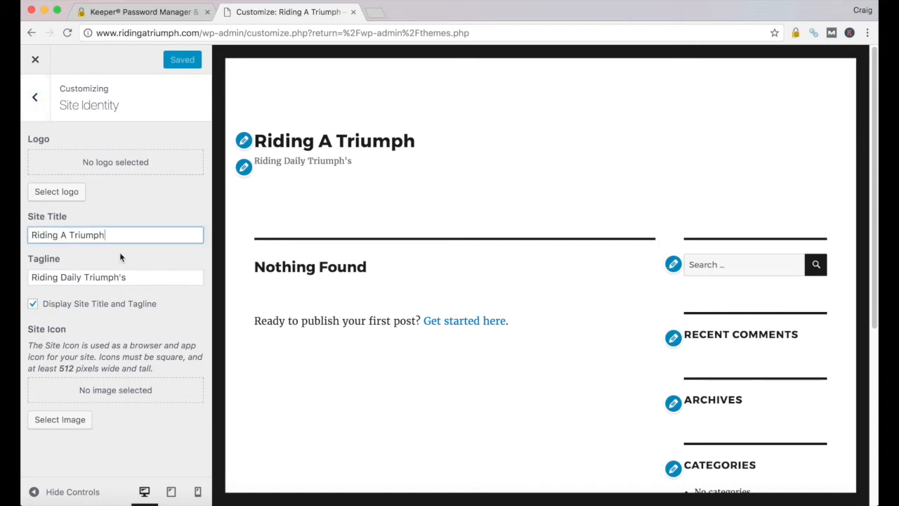
click(133, 276)
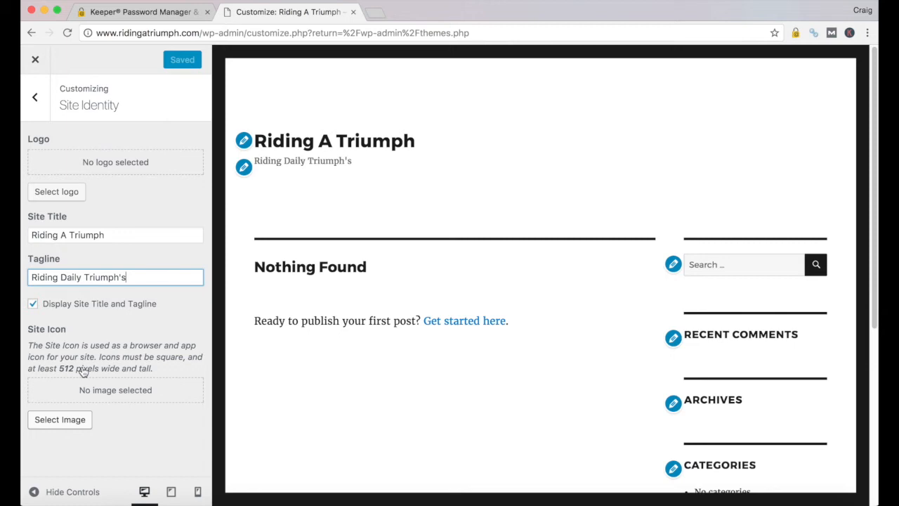
click(35, 97)
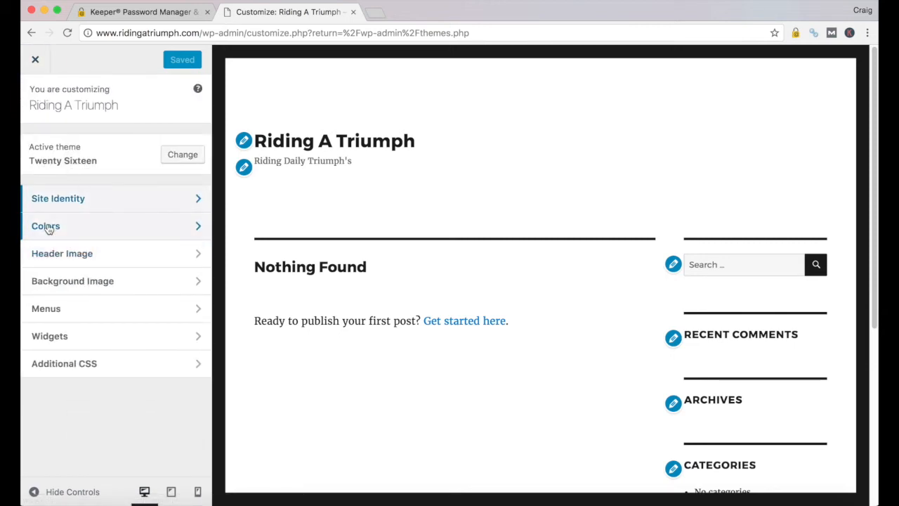
Step: Try the Gray, Yellow and Red base color schemes in the site preview and settle on Gray
click(47, 228)
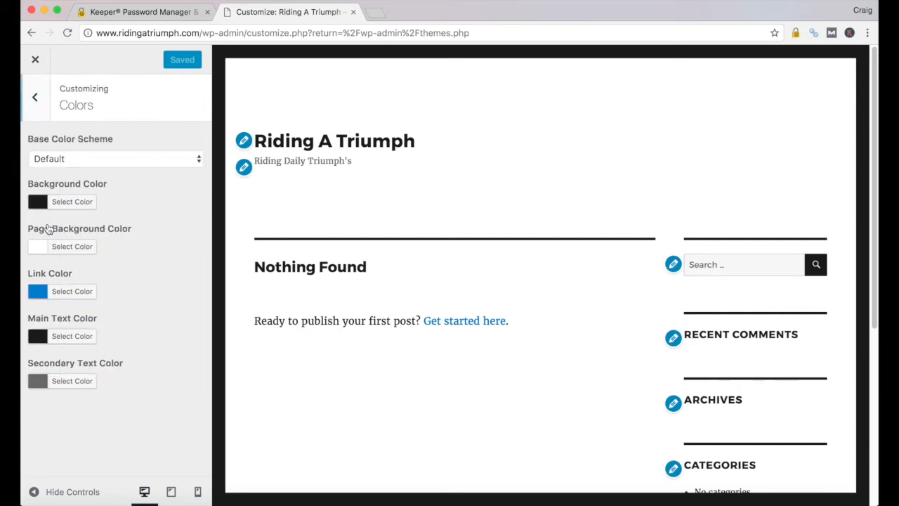
click(194, 157)
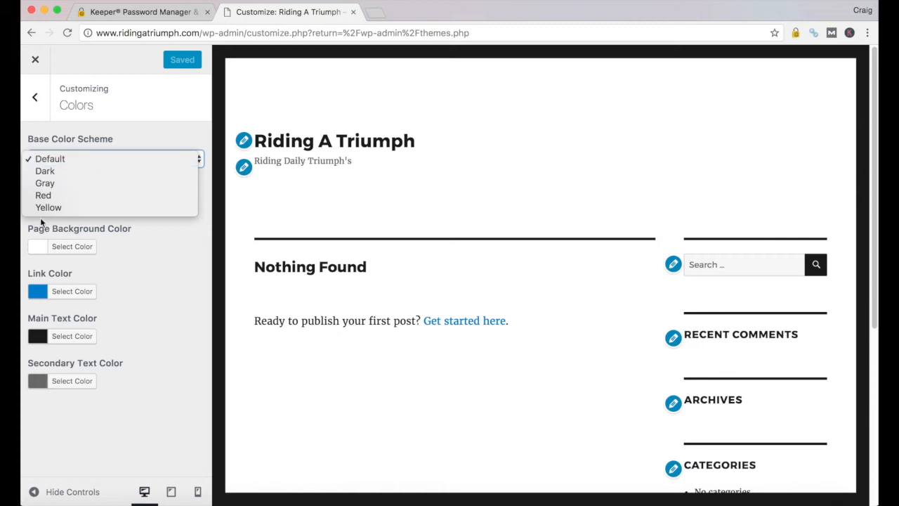
click(59, 184)
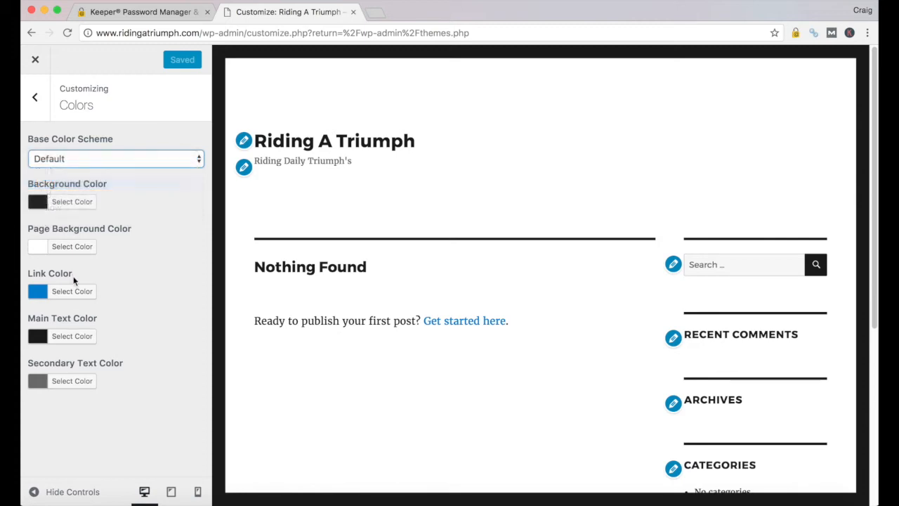
click(177, 158)
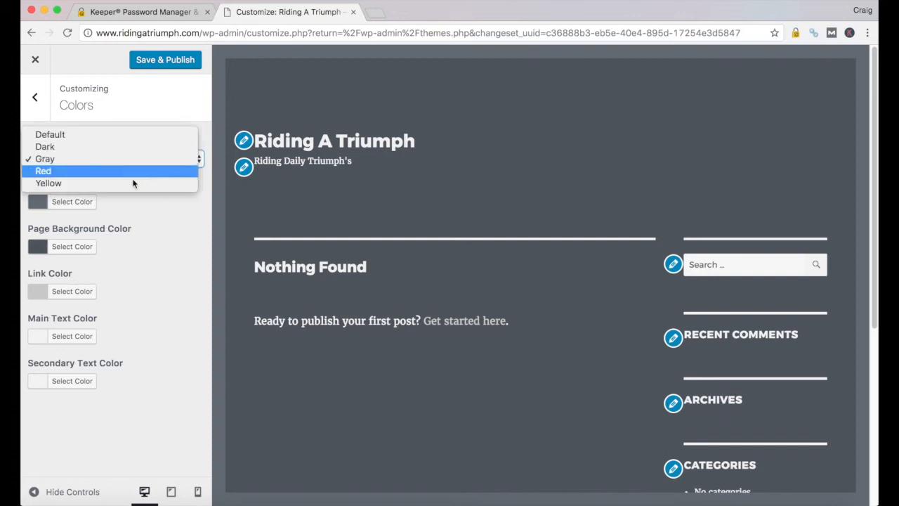
click(78, 186)
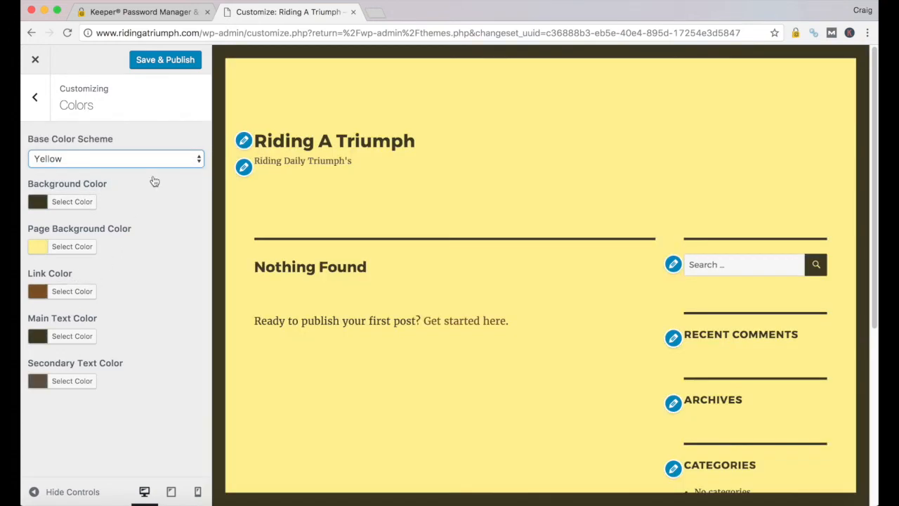
click(176, 160)
click(70, 146)
click(156, 158)
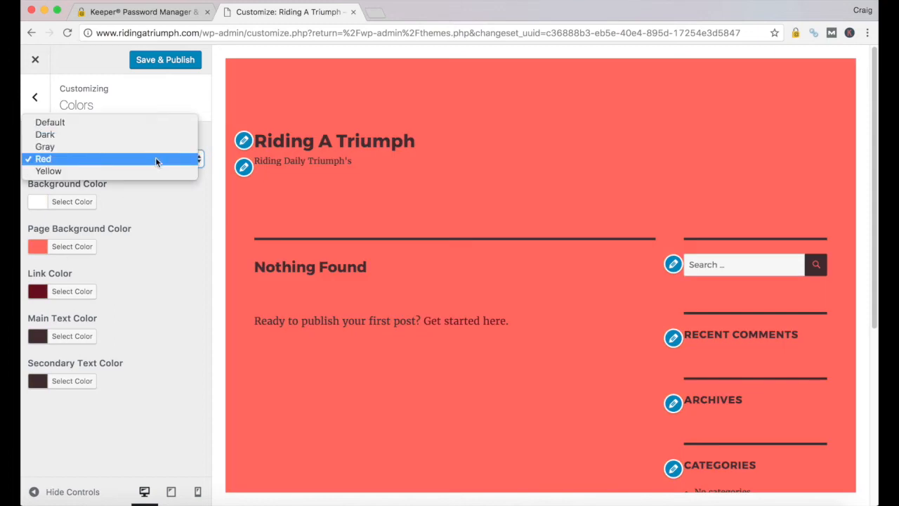
click(65, 147)
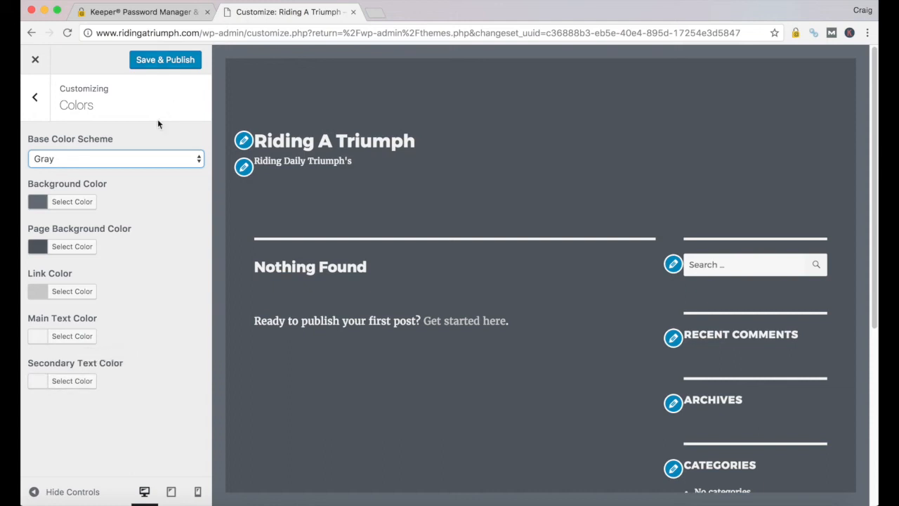
click(35, 97)
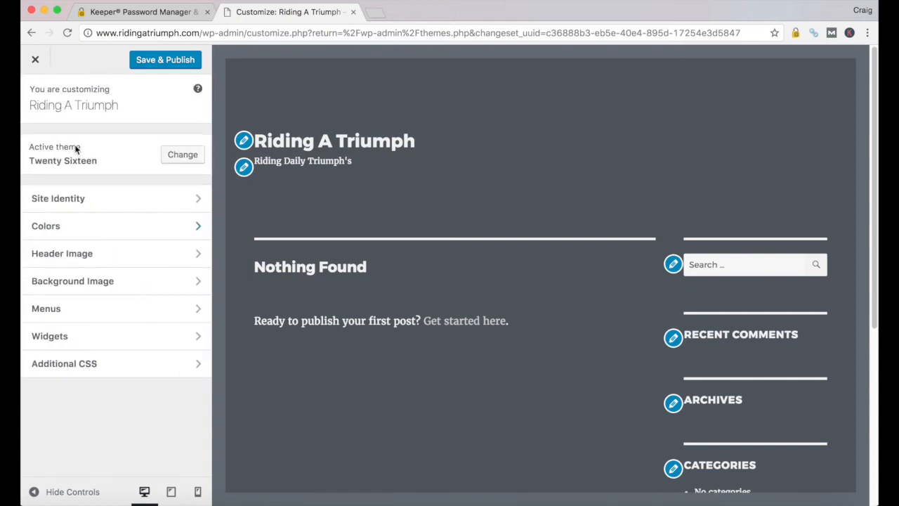
Step: Check the header image options without adding an image, and publish the color change before closing the customizer
click(80, 250)
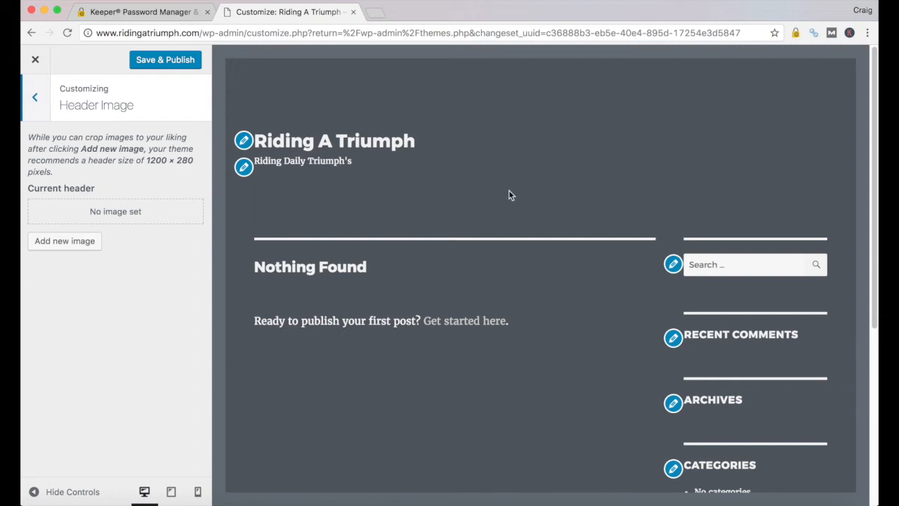
click(38, 98)
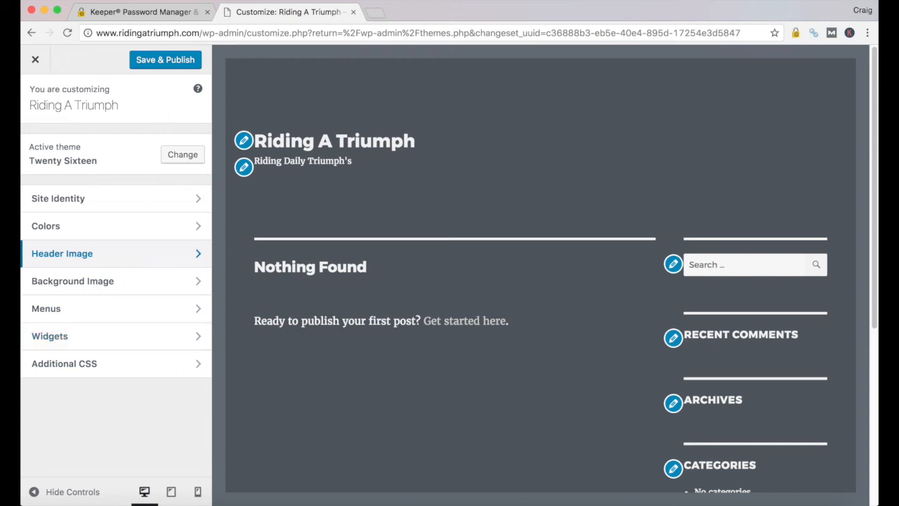
click(166, 61)
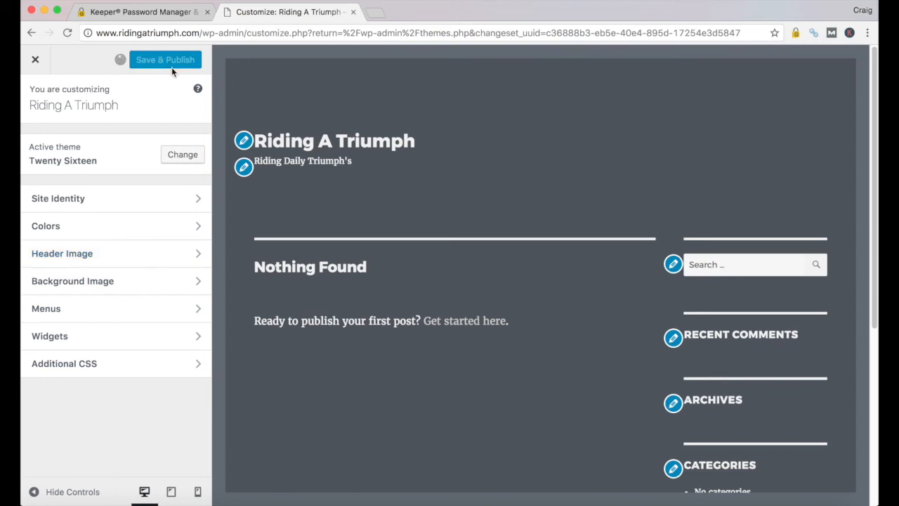
click(35, 60)
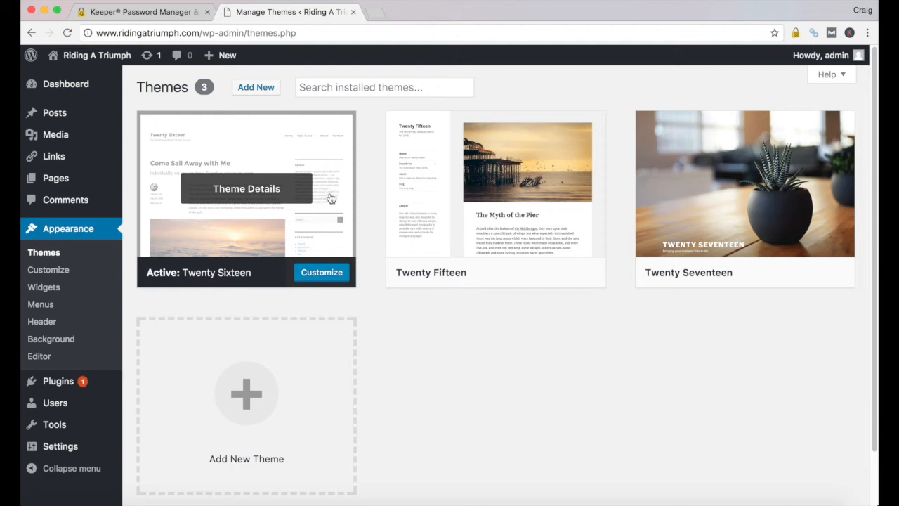
Step: Open the widget management page and browse the available widgets
click(44, 288)
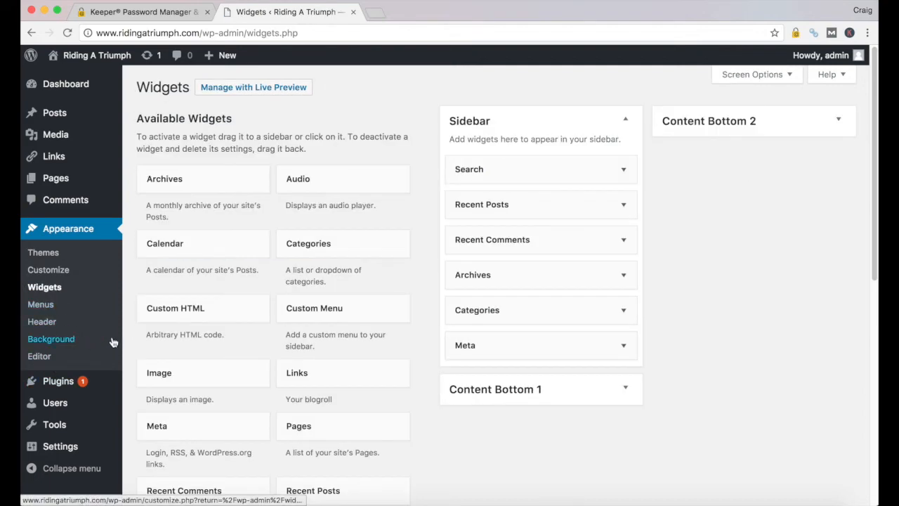
scroll(271, 209, down, 5)
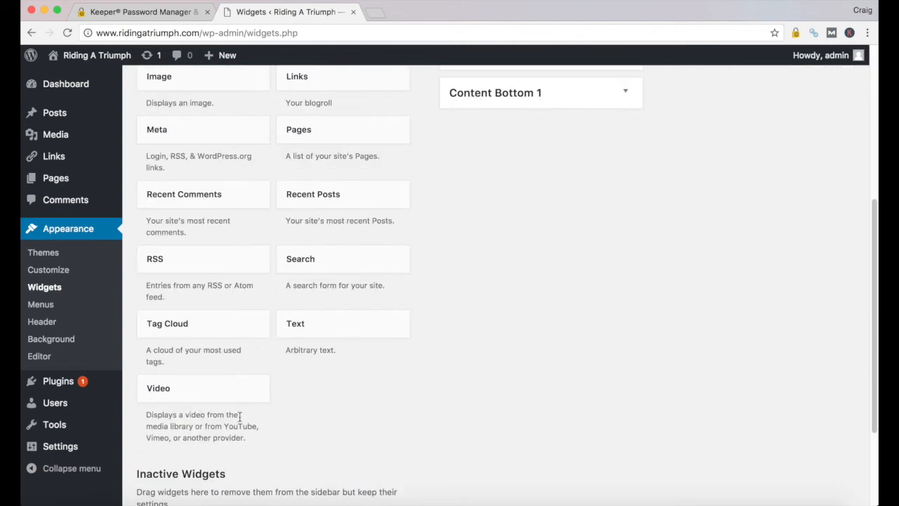
scroll(239, 420, up, 5)
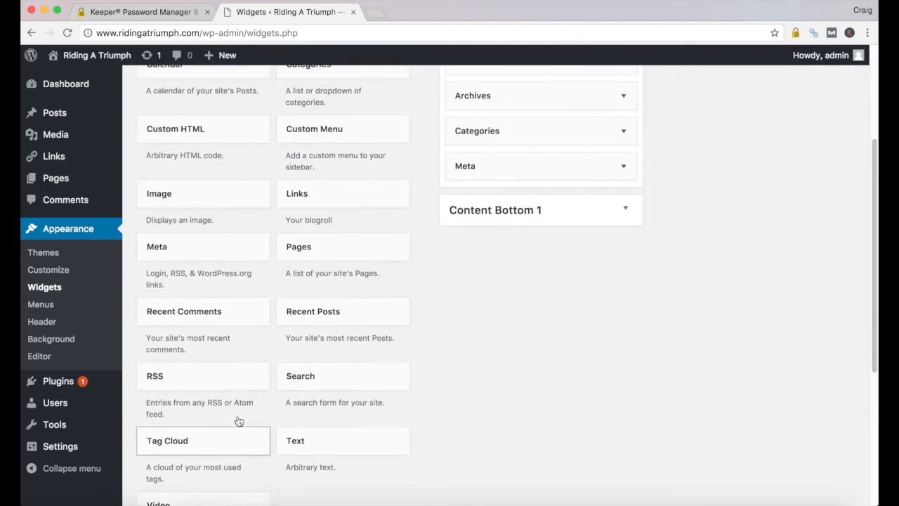
scroll(239, 420, up, 1)
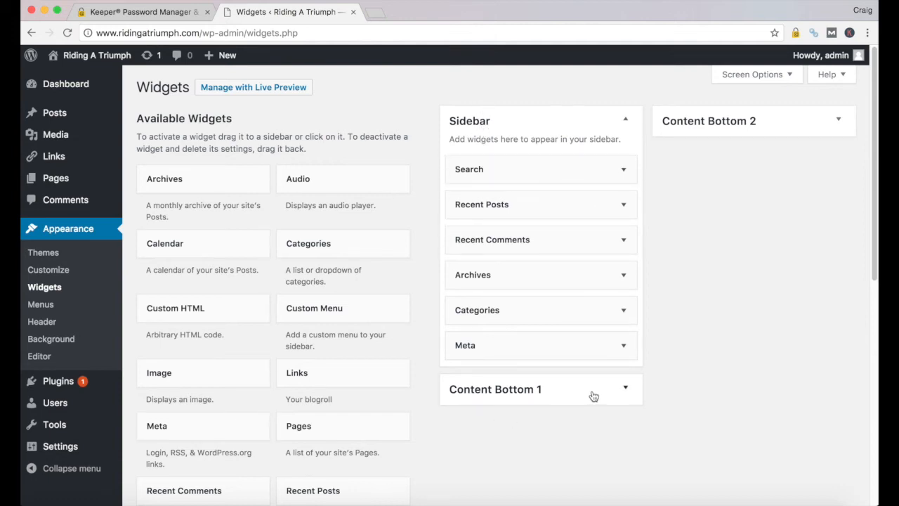
Step: Inspect the Content Bottom 1 and Content Bottom 2 areas and the settings of the sidebar's Meta and Categories widgets
click(626, 392)
click(626, 392)
click(840, 122)
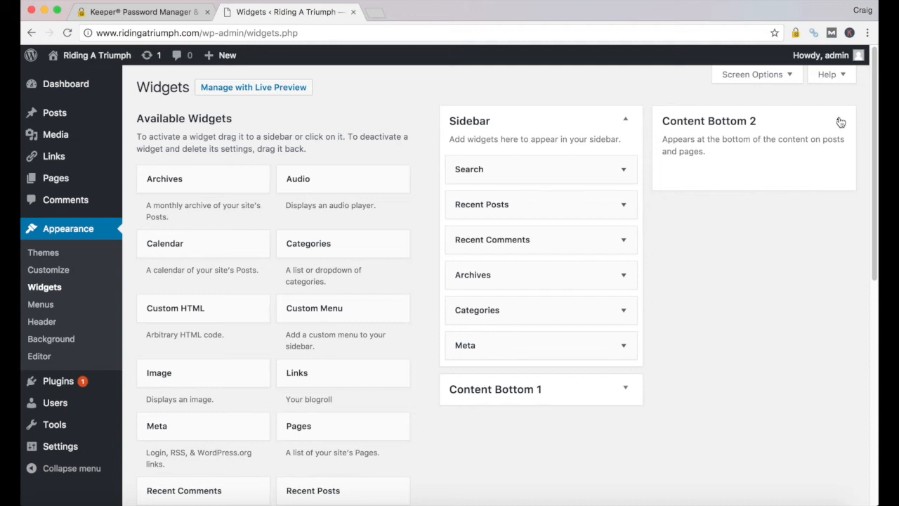
click(840, 122)
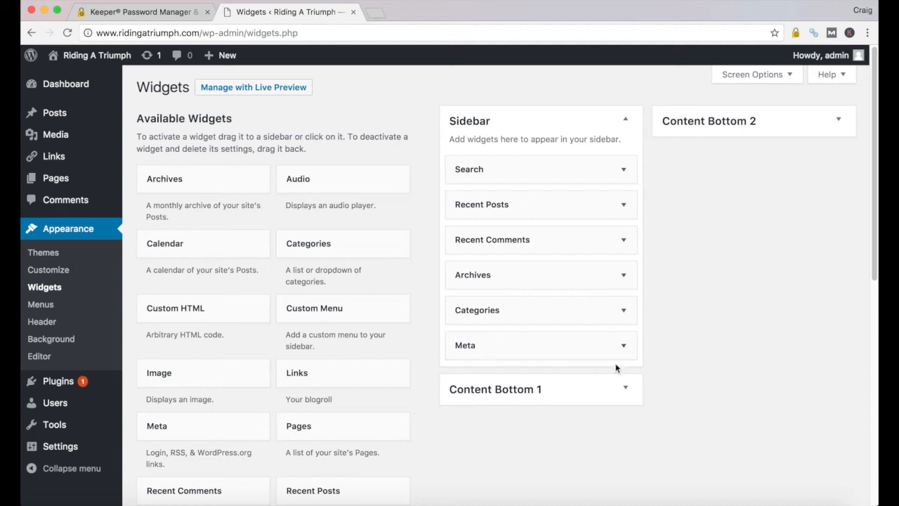
click(624, 344)
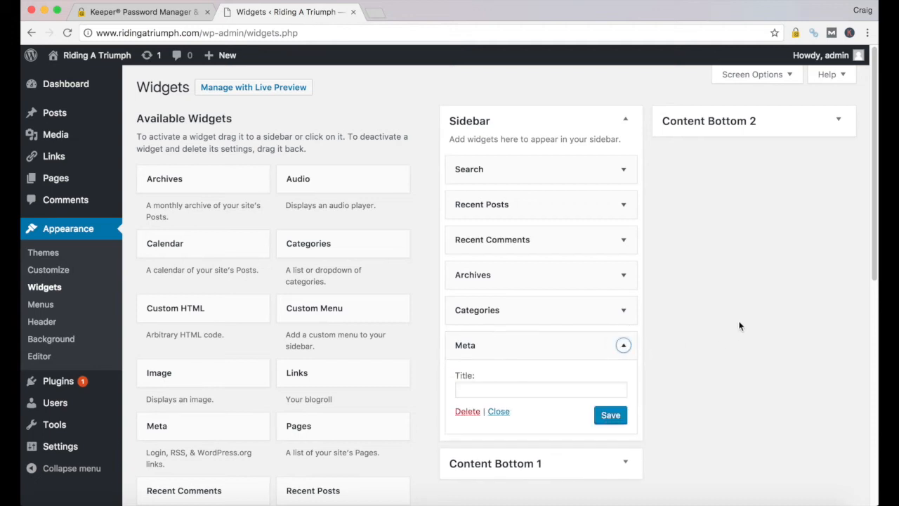
click(623, 345)
click(623, 311)
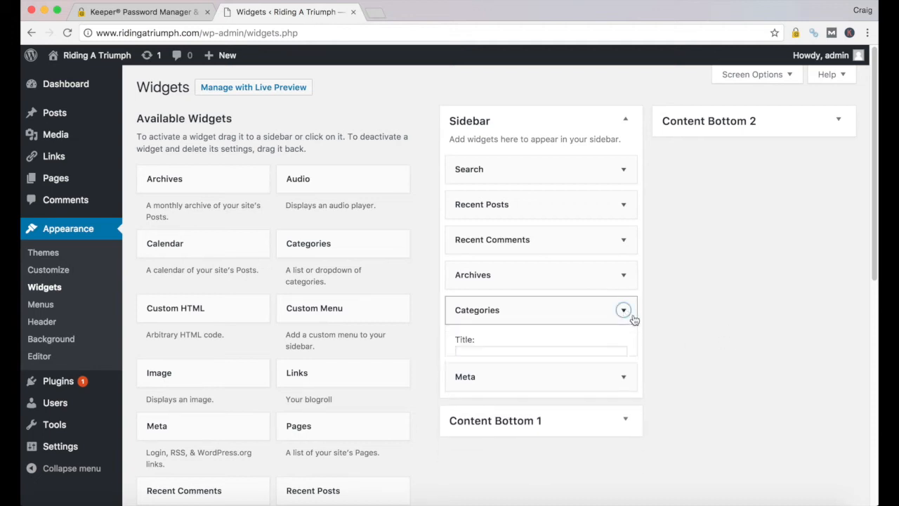
click(624, 310)
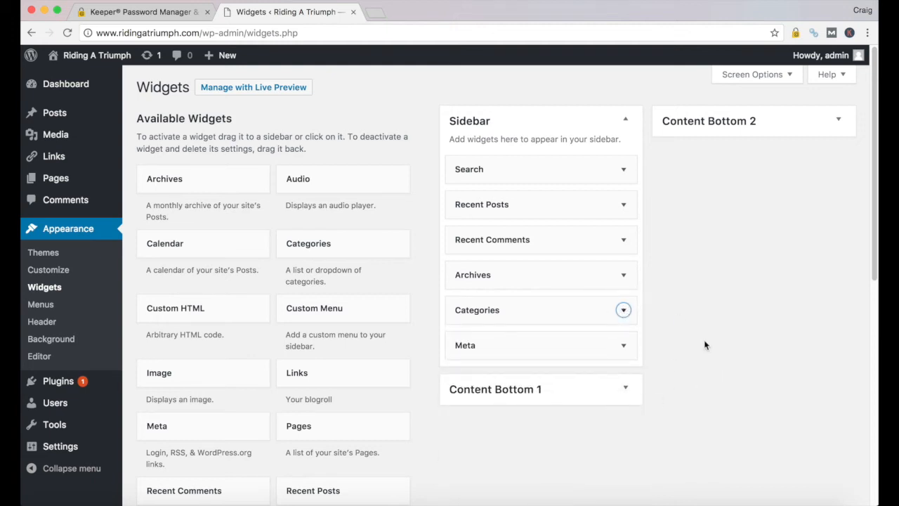
Step: Remove the Meta and Recent Comments widgets from the sidebar
drag(515, 345, 255, 401)
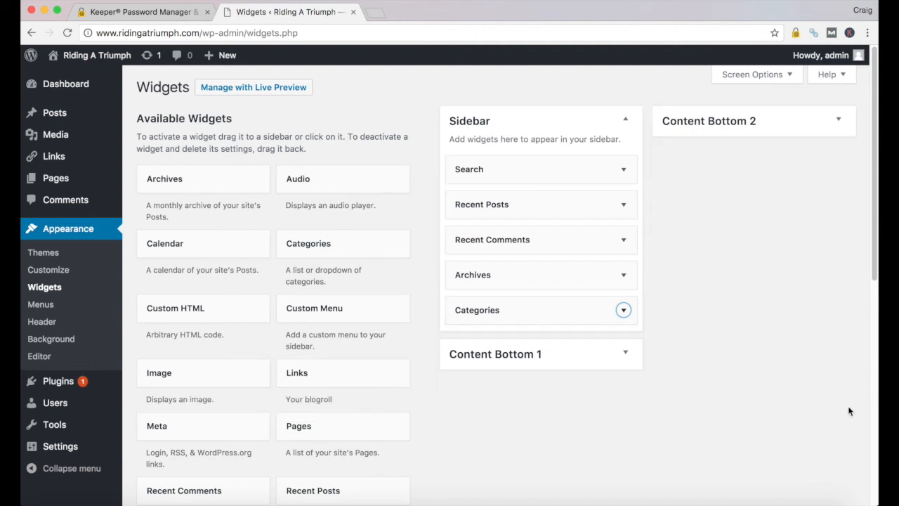
drag(576, 239, 287, 347)
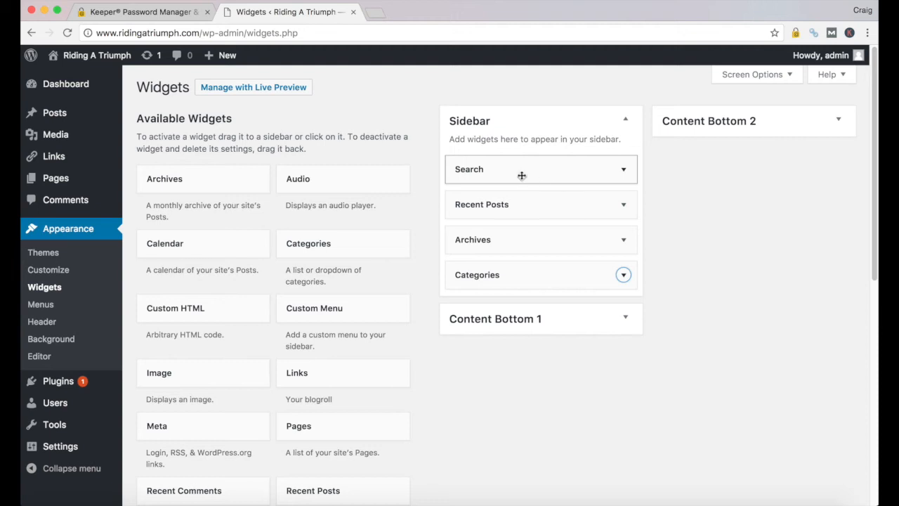
Step: Title the sidebar's Search widget "Search" and save it
click(624, 172)
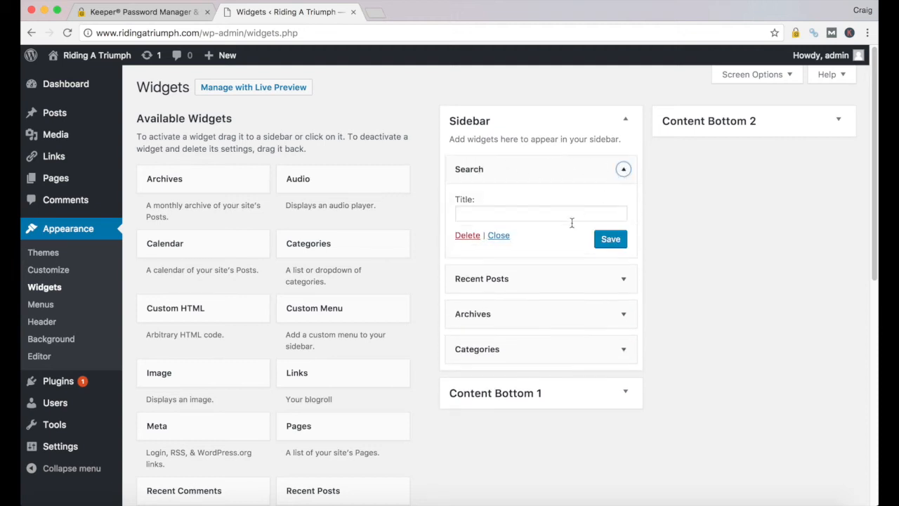
click(475, 213)
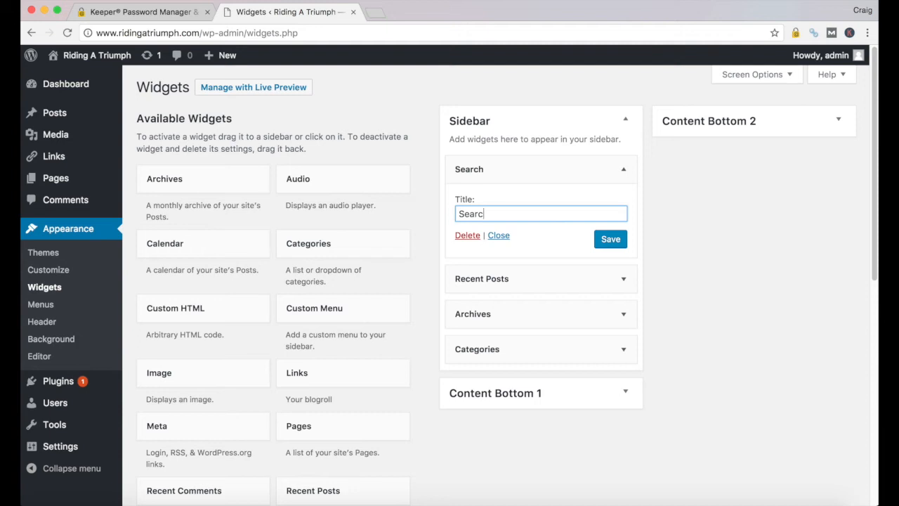
click(610, 241)
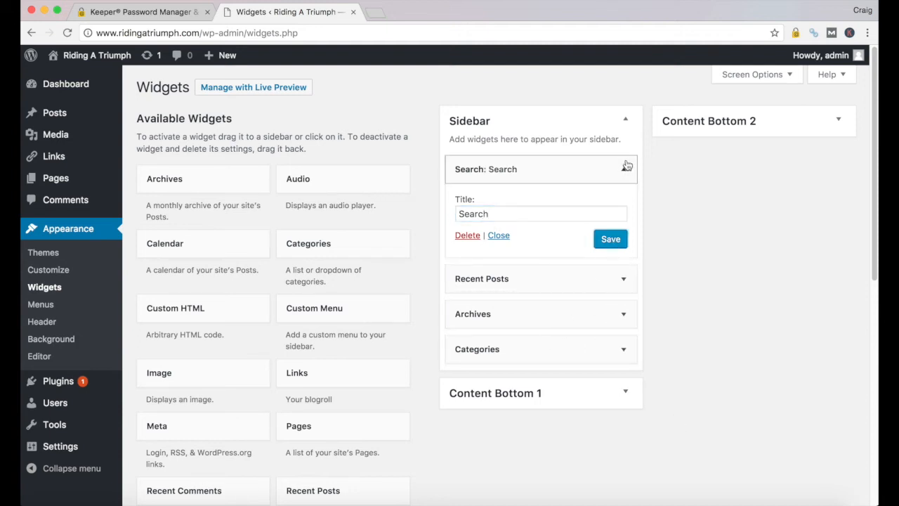
click(624, 171)
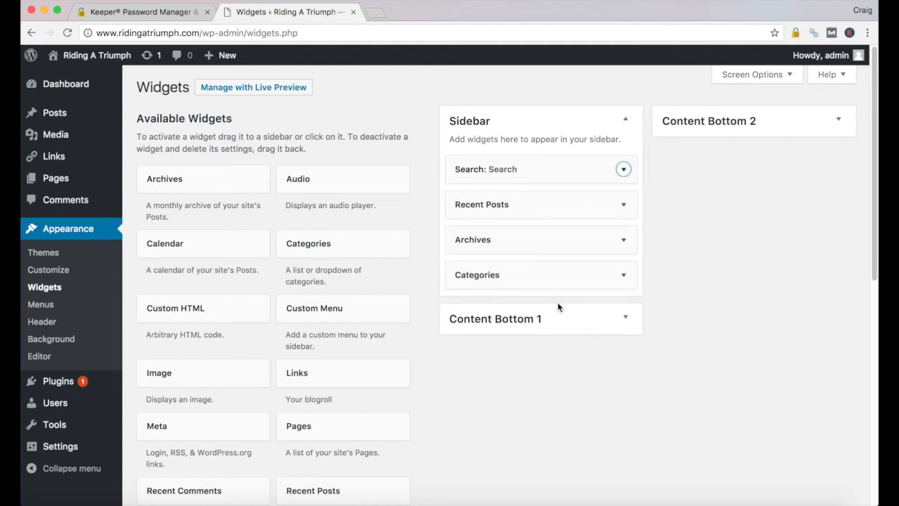
Step: Set the Recent Posts widget to show 3 posts with the post date displayed, and save it
click(624, 205)
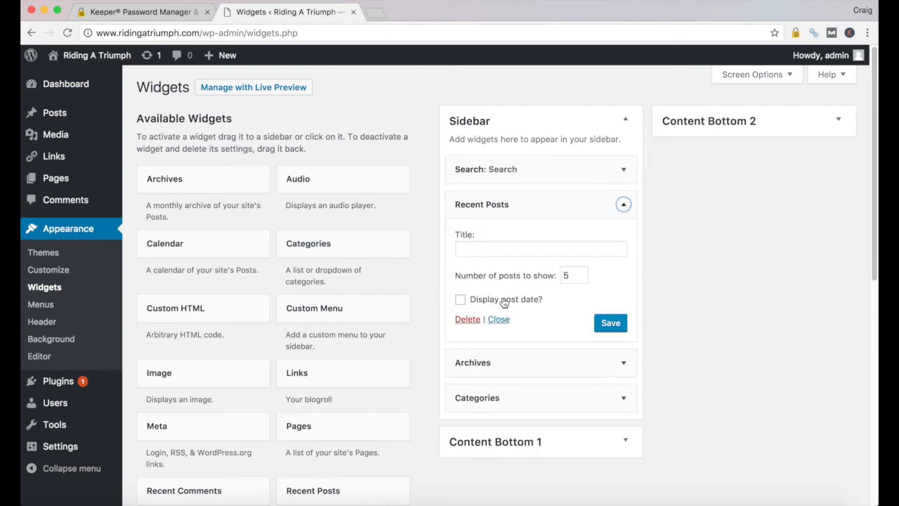
drag(576, 273, 526, 285)
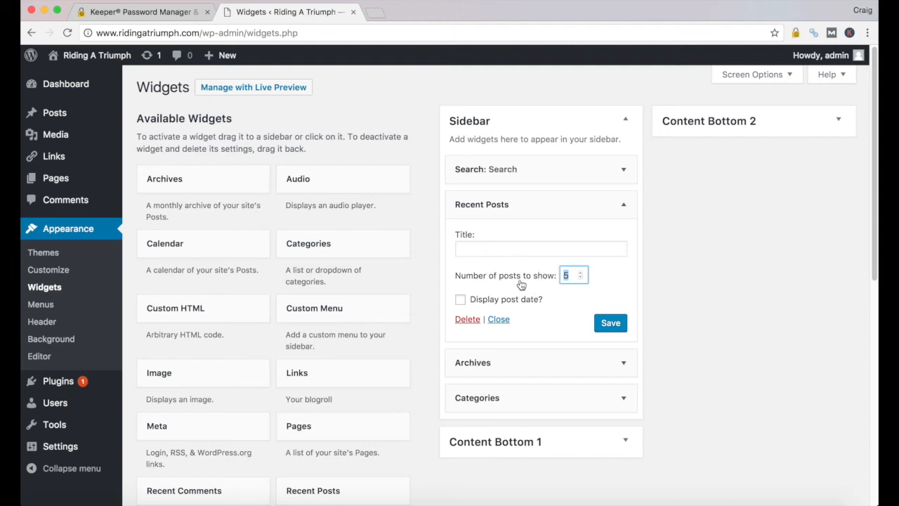
text(3)
click(460, 300)
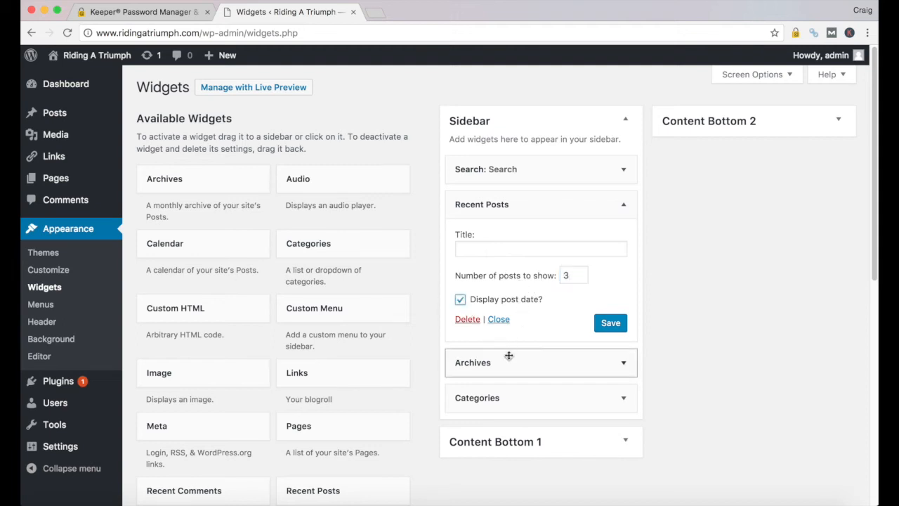
click(607, 323)
click(623, 204)
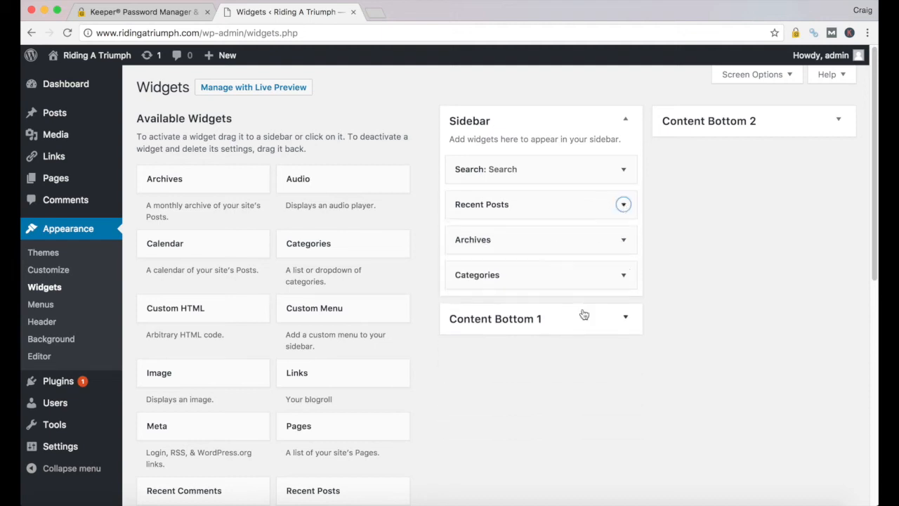
Step: Remove the Archives widget from the sidebar and check the Categories widget's settings
click(623, 240)
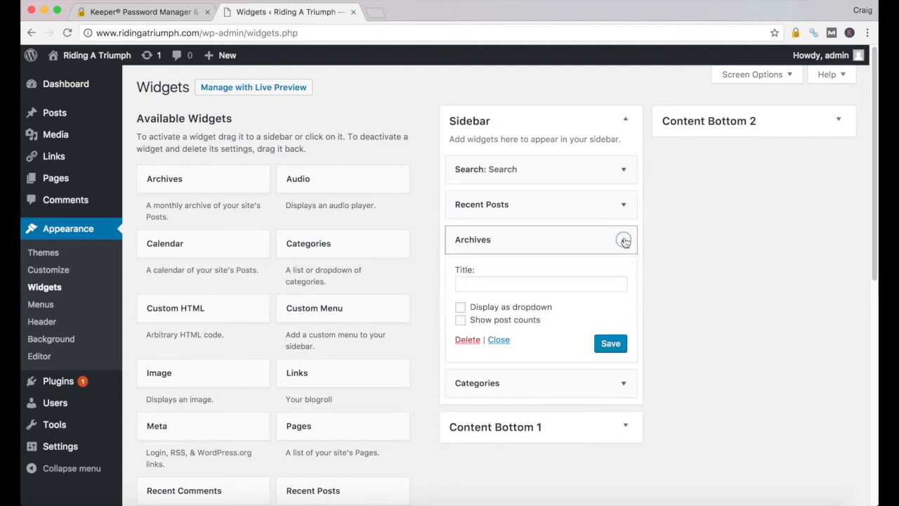
click(624, 241)
drag(503, 239, 218, 330)
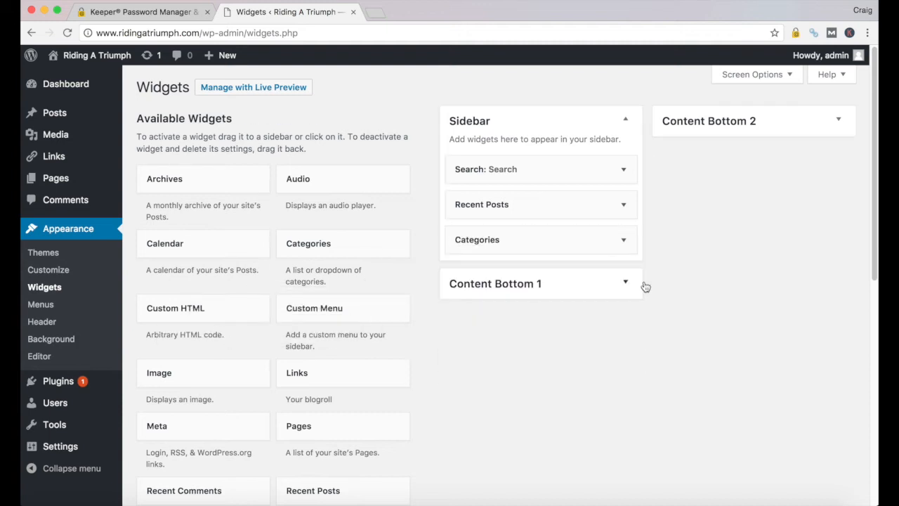
click(623, 239)
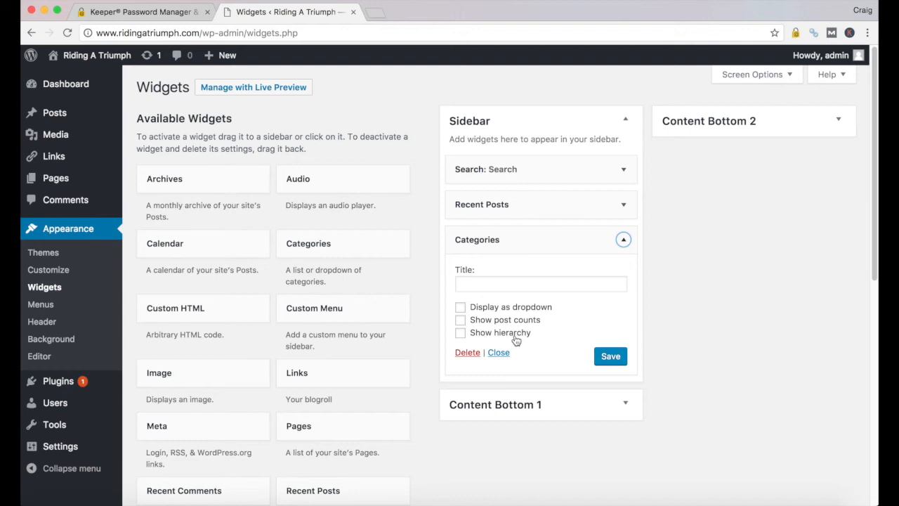
click(623, 239)
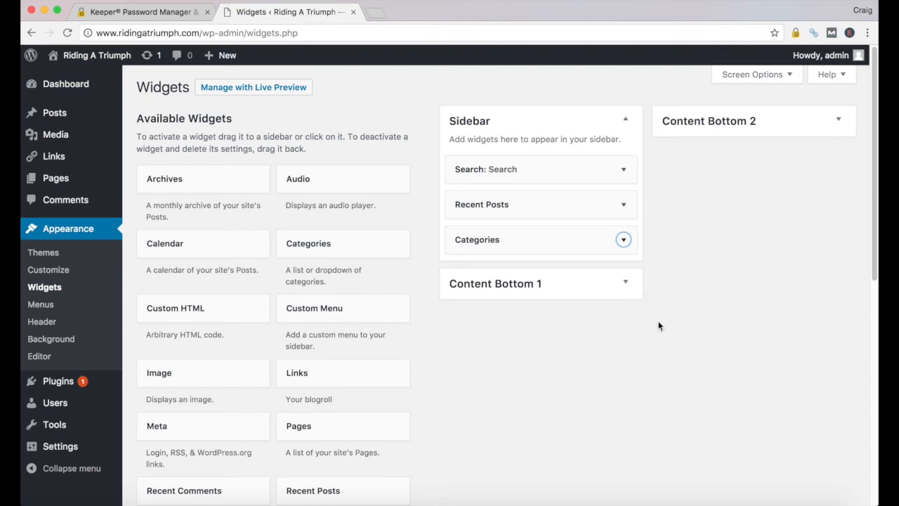
Step: Preview the sidebar widgets in the live customizer and check the header image settings without changing them
click(236, 88)
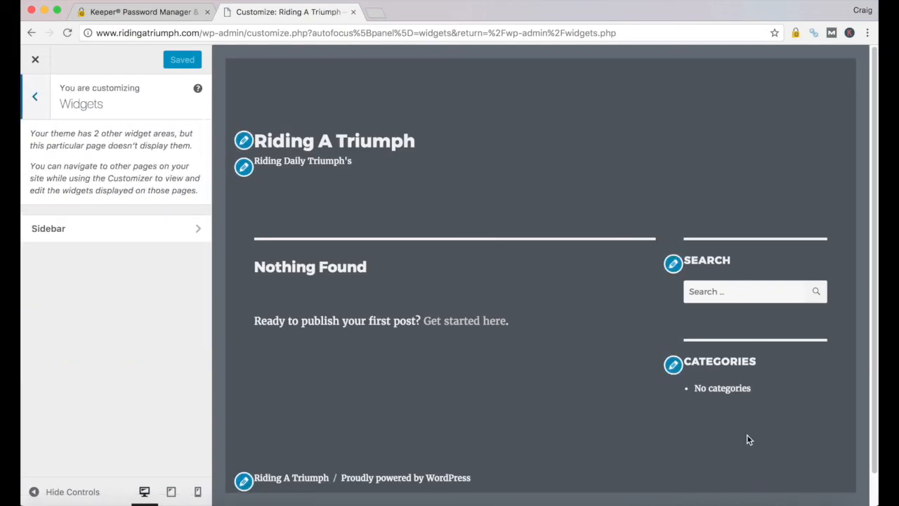
scroll(746, 383, down, 1)
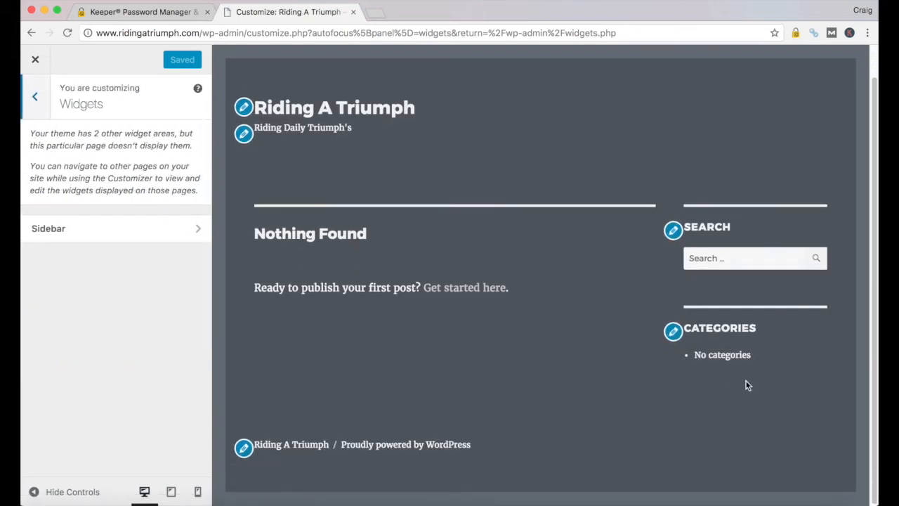
scroll(747, 385, up, 1)
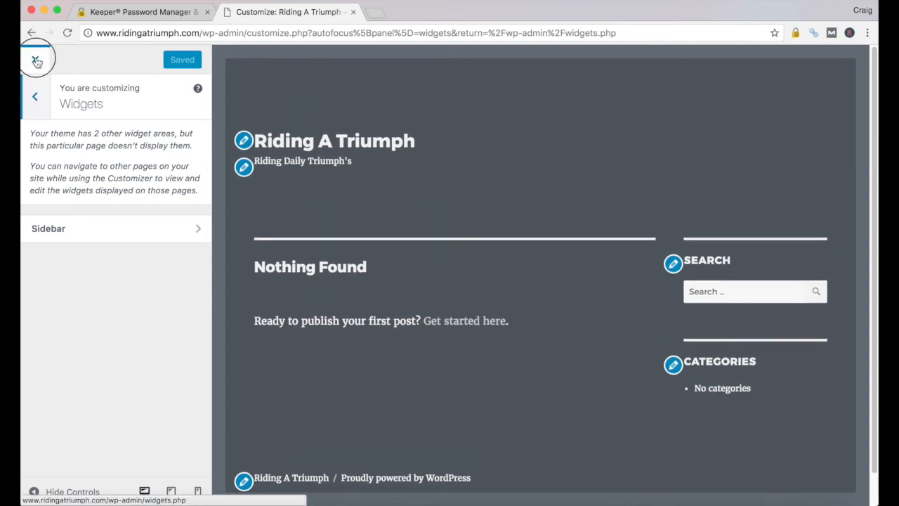
click(35, 59)
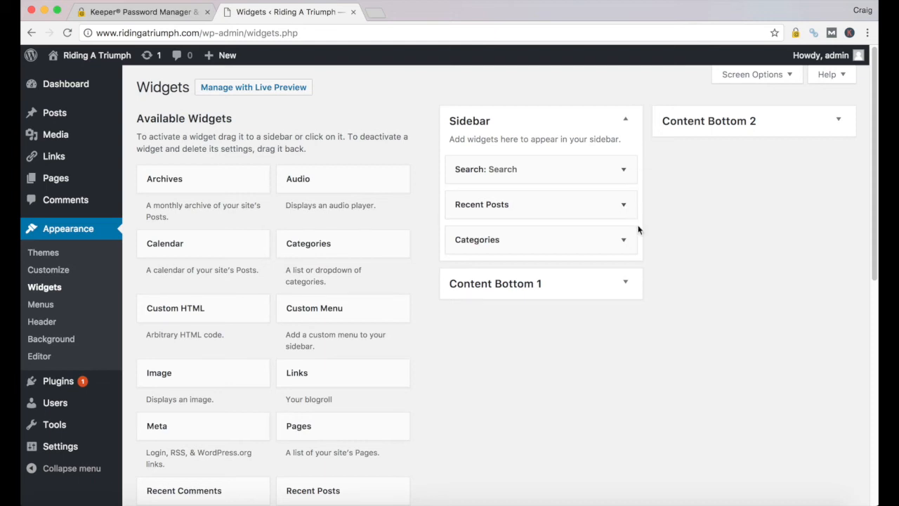
click(43, 323)
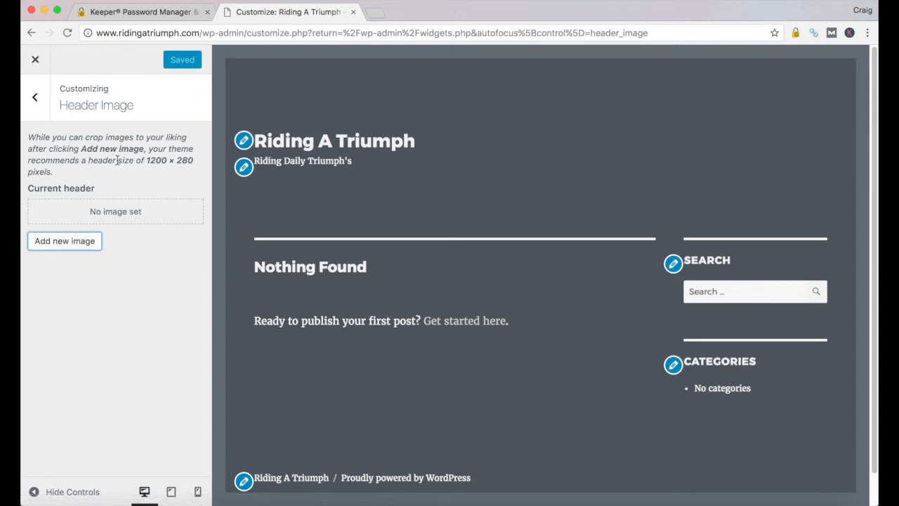
click(35, 59)
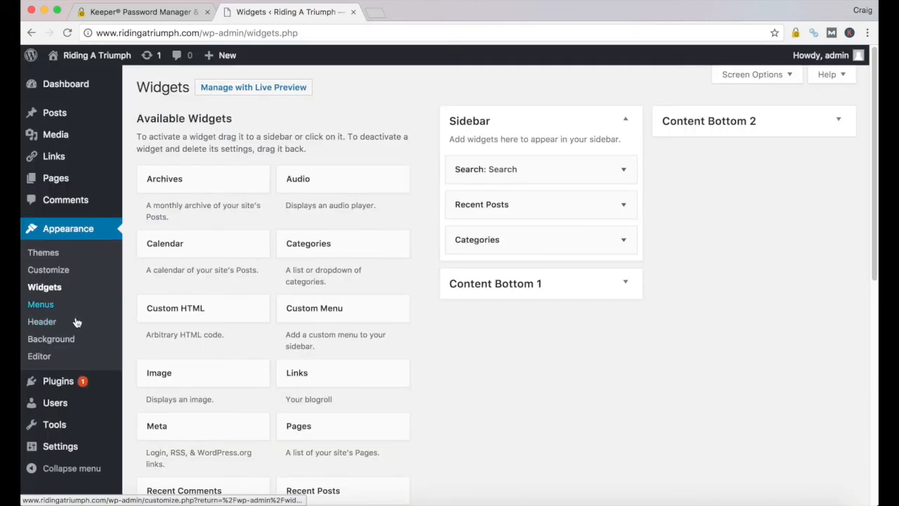
Step: Open the post categories page and add a category named Test
click(41, 310)
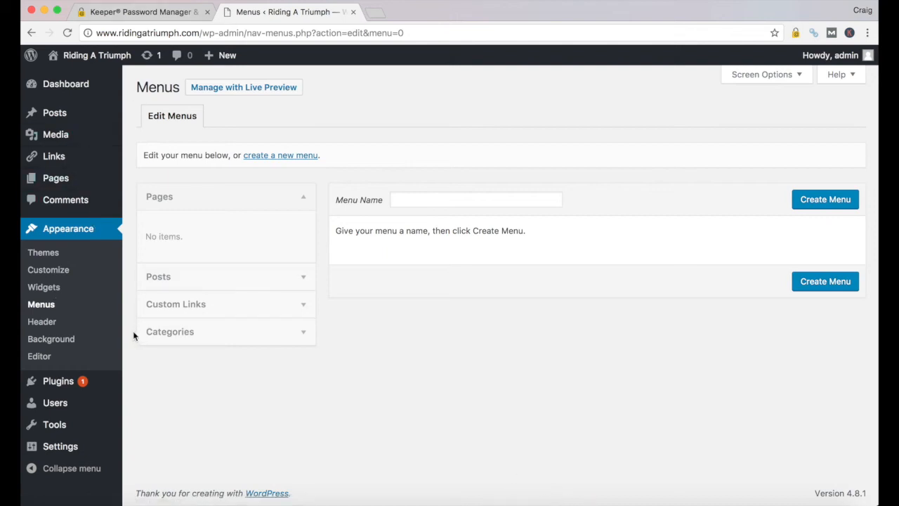
mouse_move(52, 112)
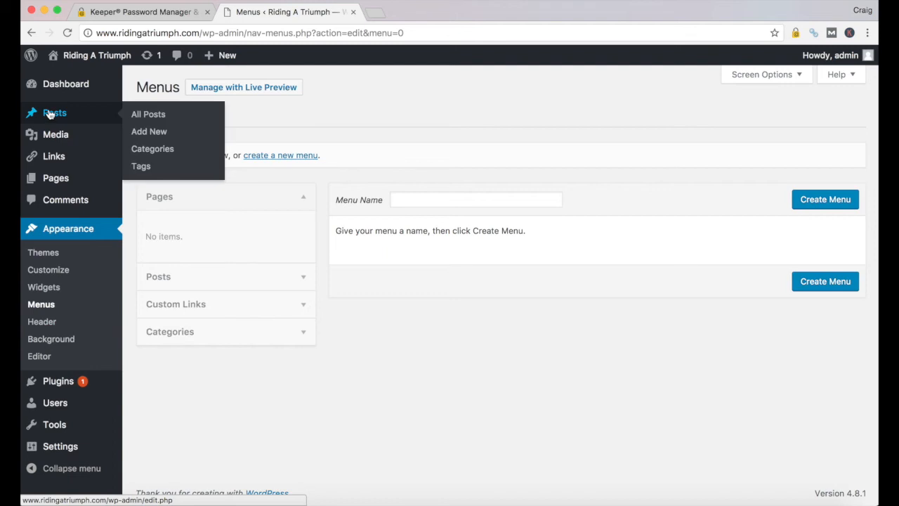
click(151, 150)
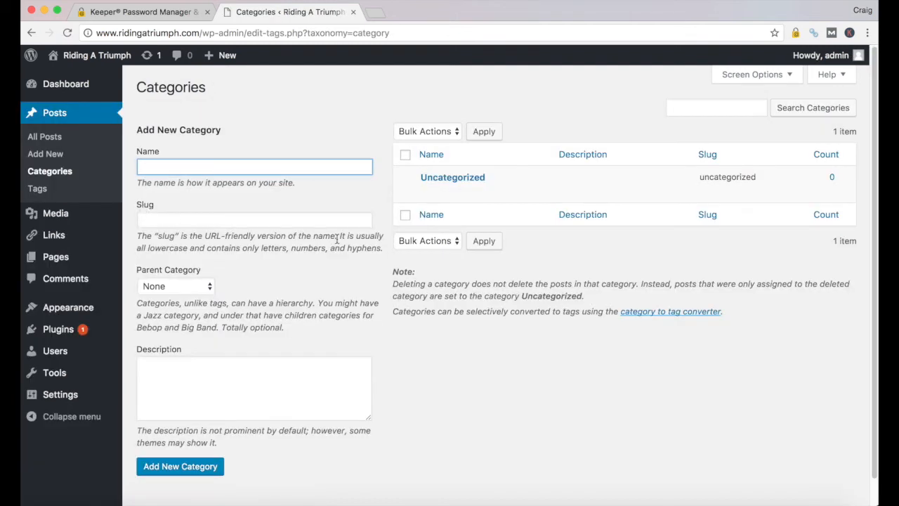
text(Test)
click(181, 466)
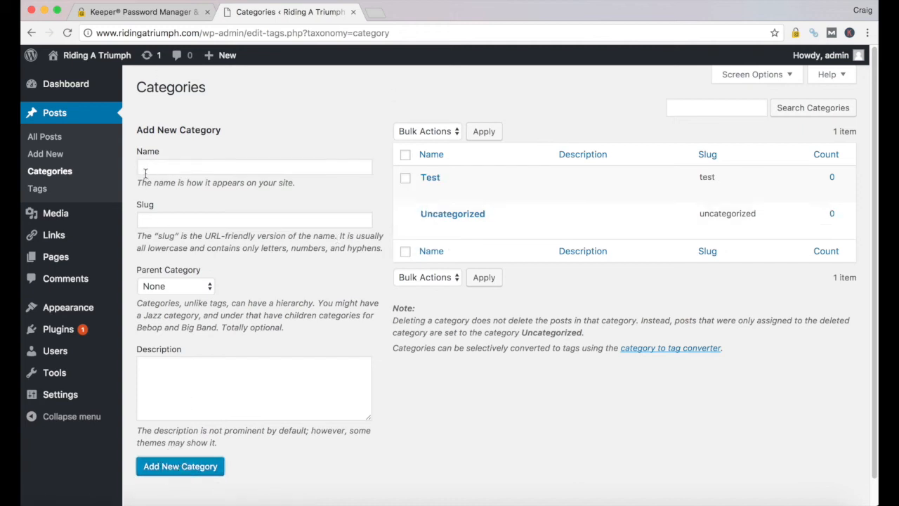
Step: Add two more post categories named Post and Name
click(174, 165)
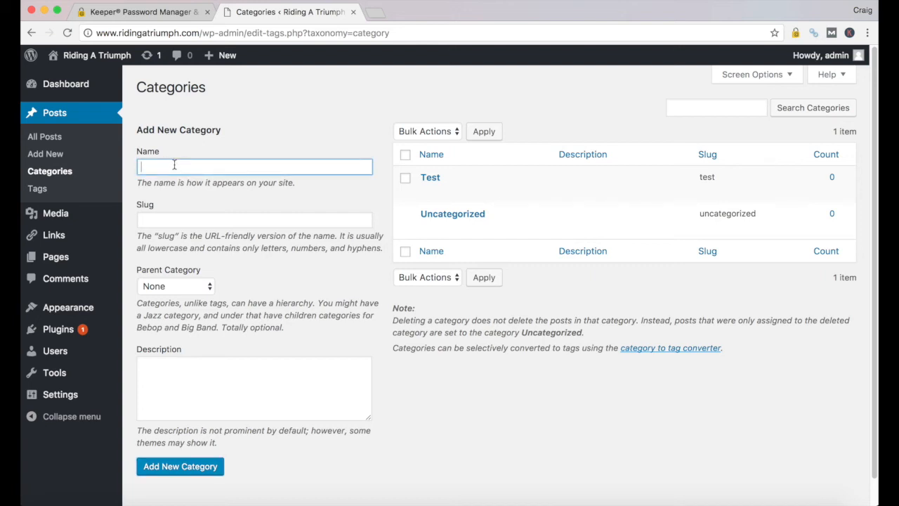
text(Post)
click(207, 467)
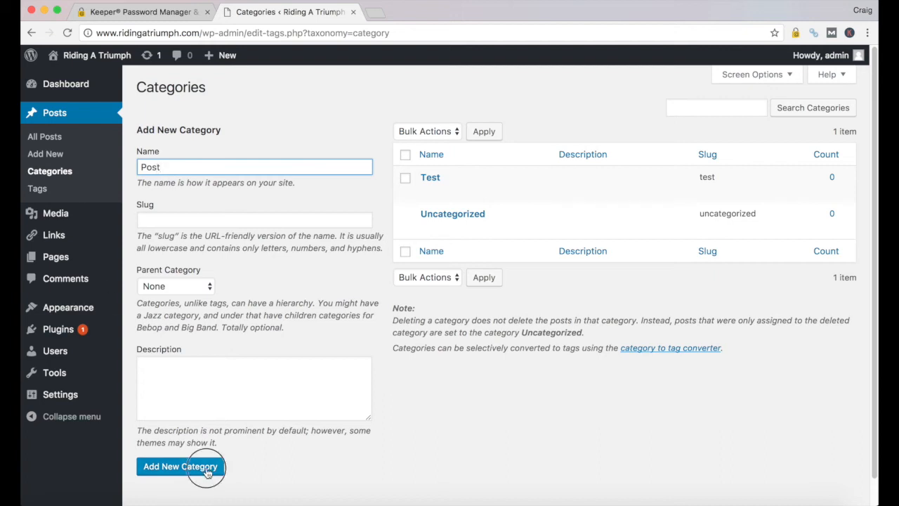
click(164, 165)
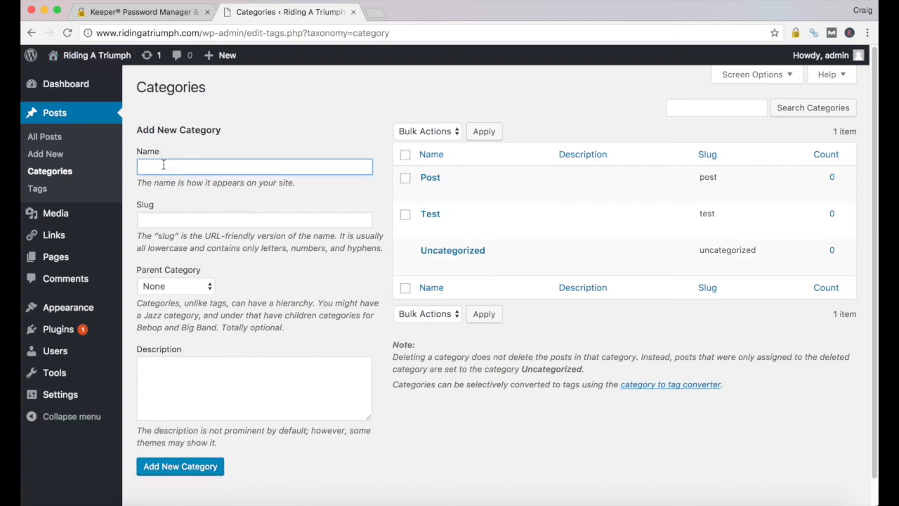
text(Name)
click(163, 468)
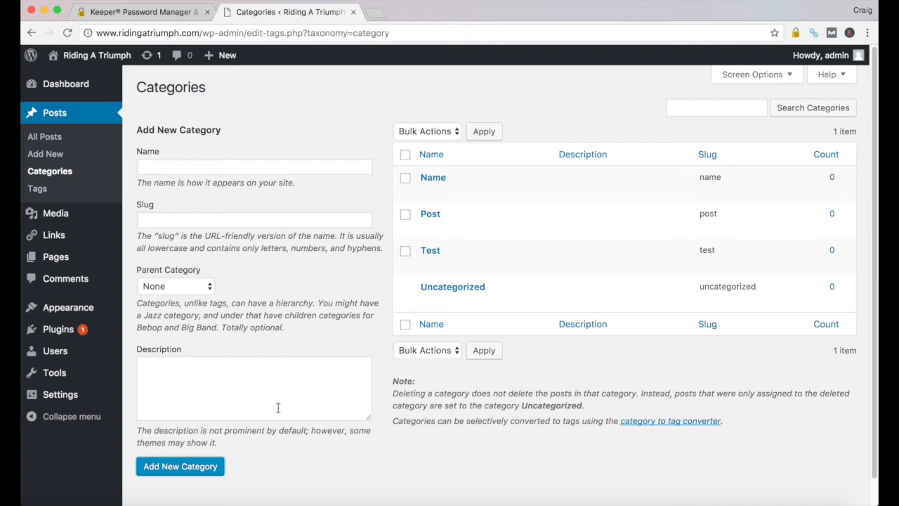
mouse_move(435, 180)
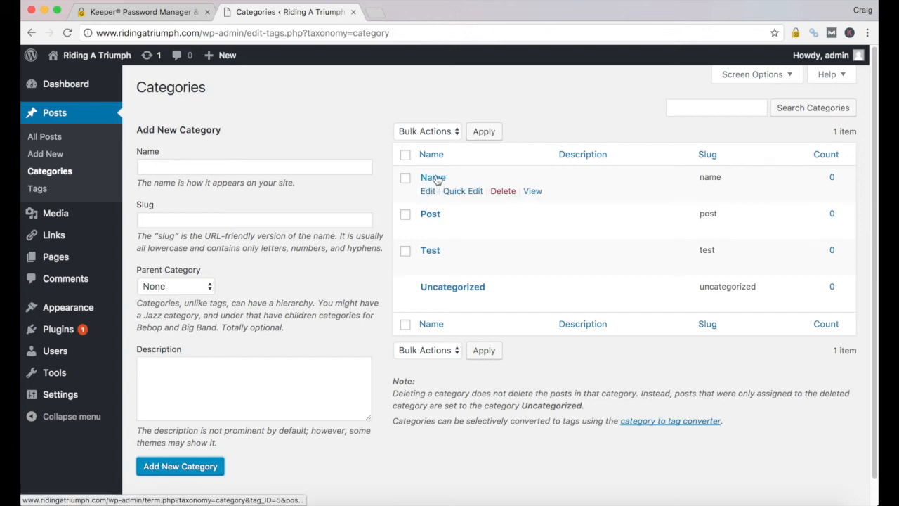
mouse_move(434, 259)
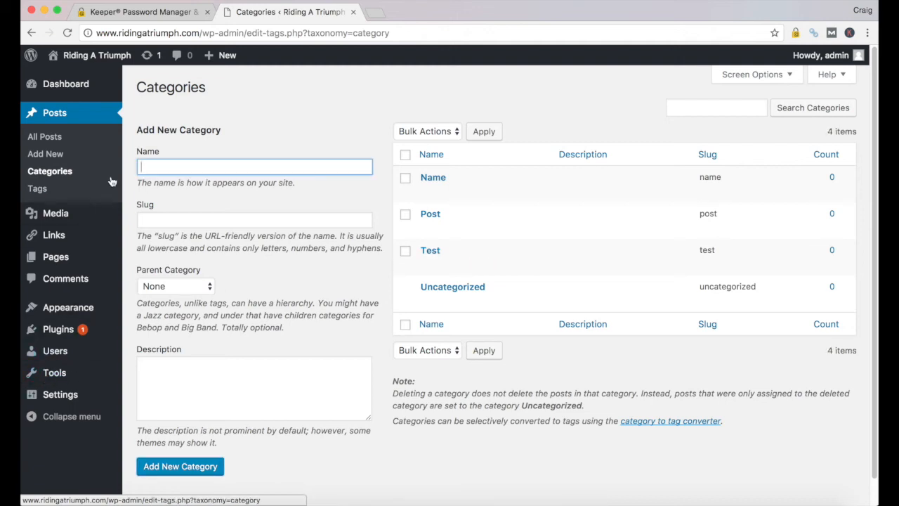
Step: Open the menu management page and enter Menu as the new menu's name
mouse_move(65, 312)
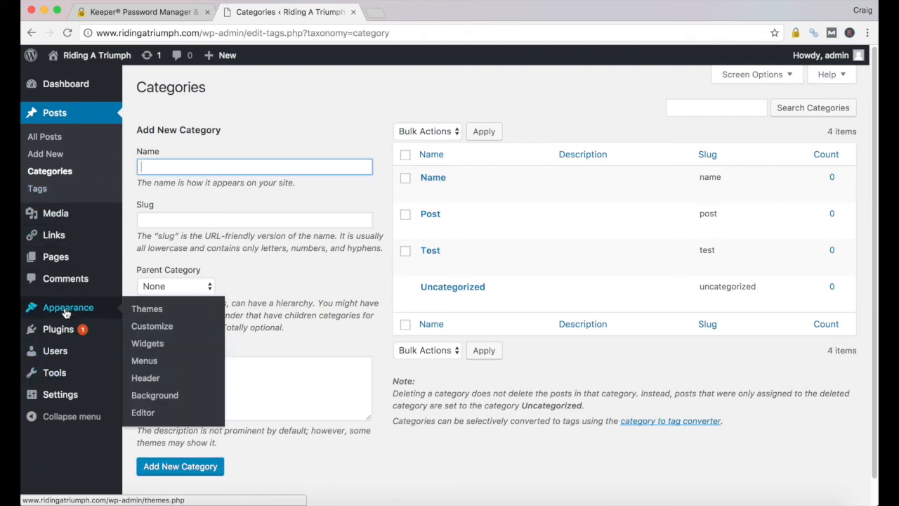
click(148, 361)
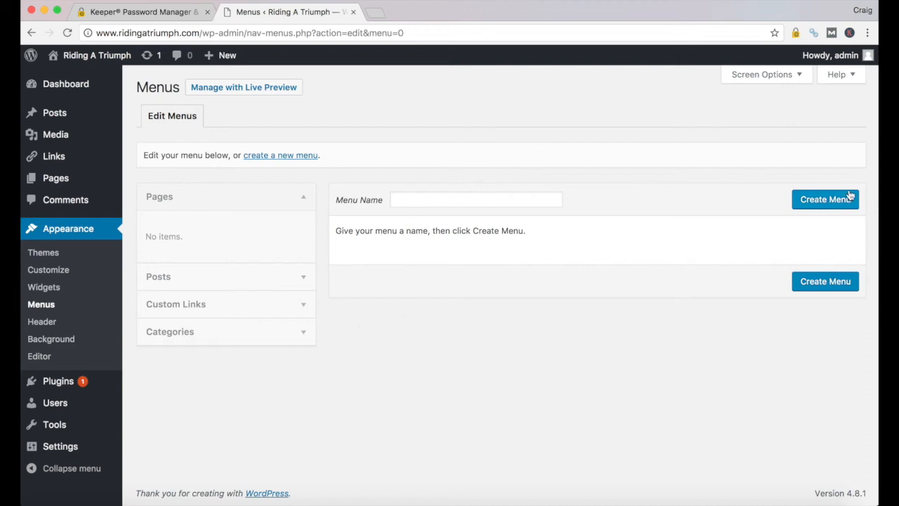
click(422, 200)
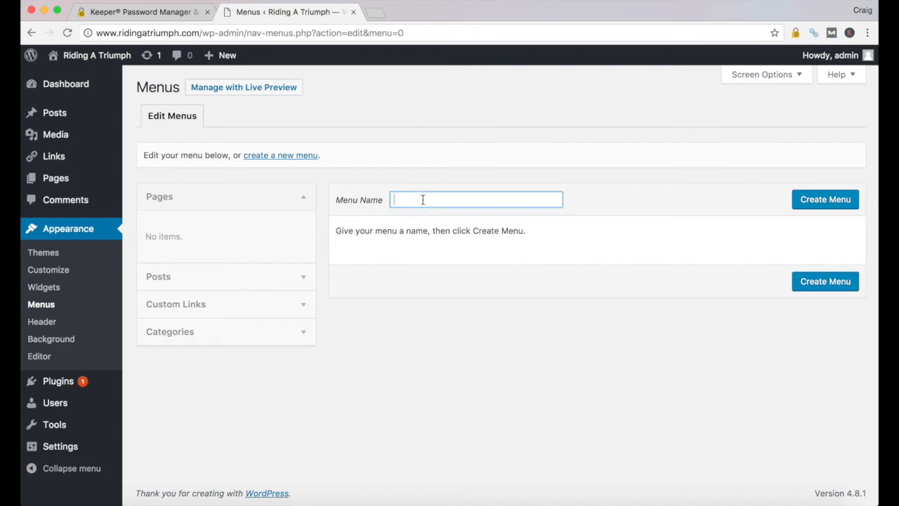
text(Menu)
key(Tab)
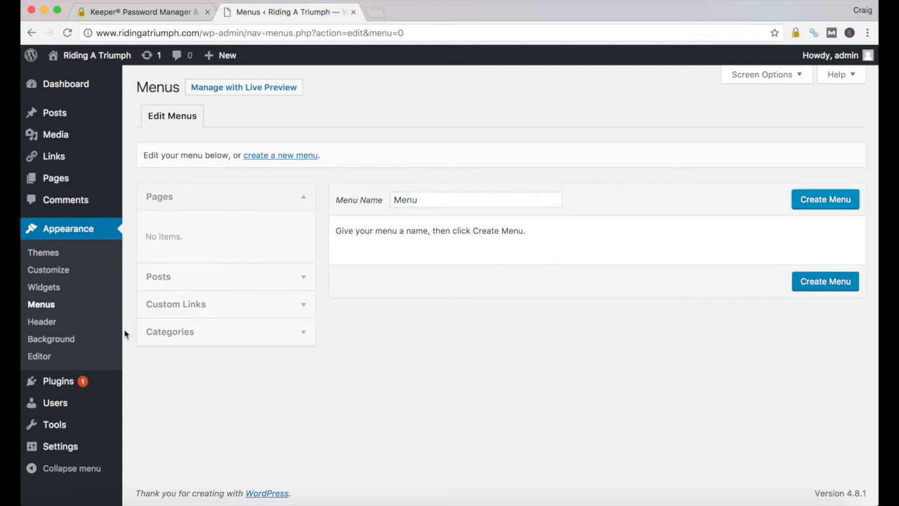
Step: Try to select the Name, Post and Test categories from the full category list for the menu
click(304, 334)
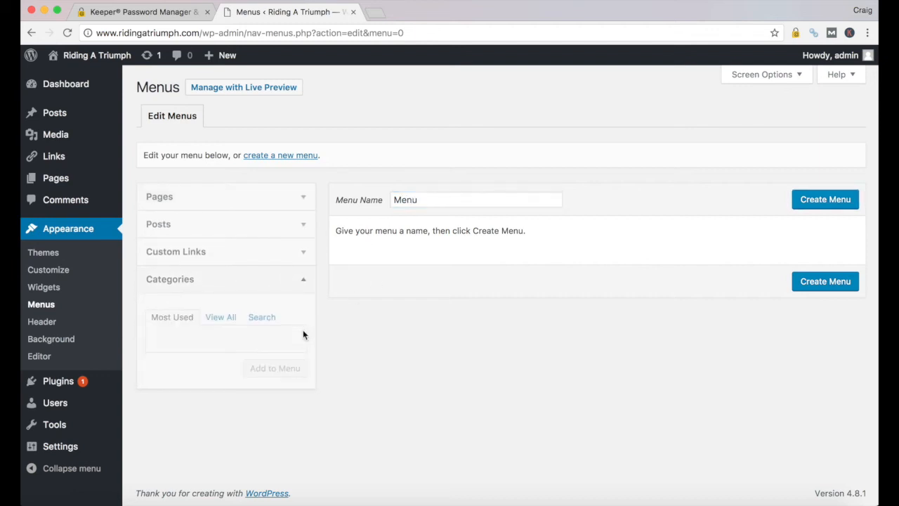
click(219, 317)
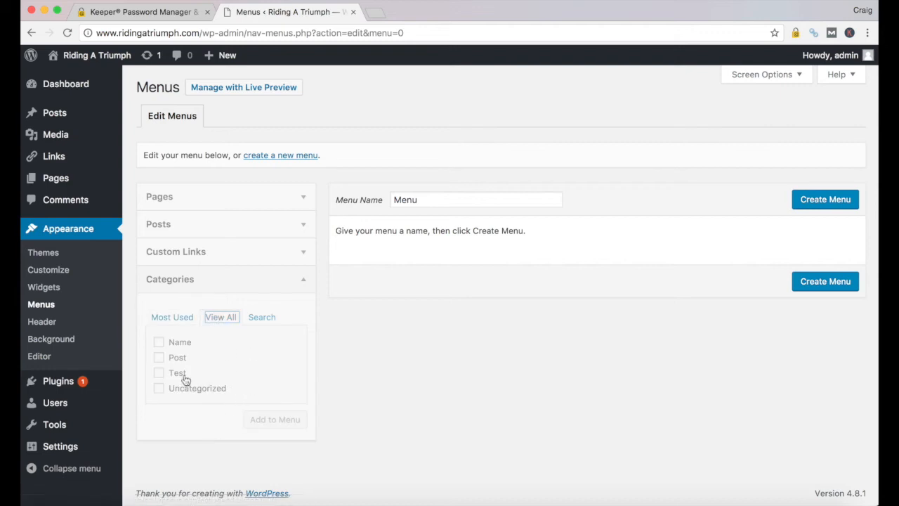
click(159, 342)
click(159, 357)
click(159, 372)
Step: Create the newly named menu
click(821, 203)
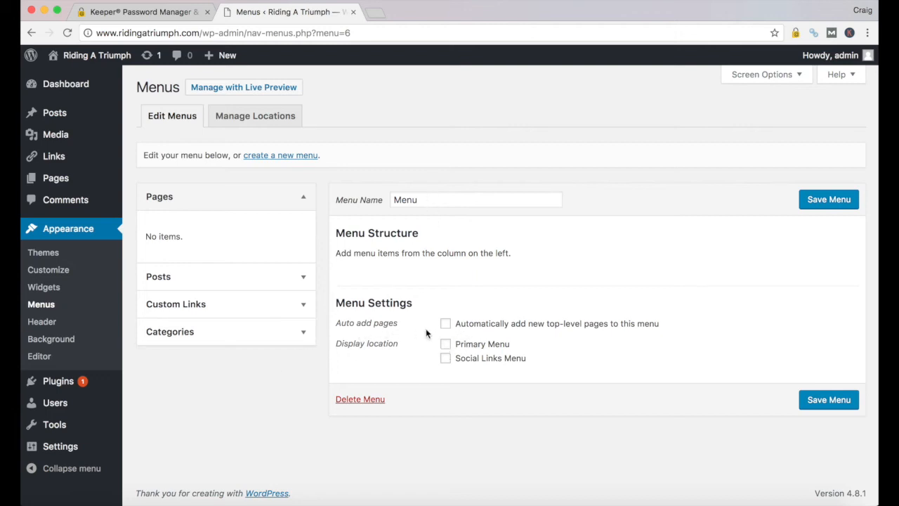
Step: Assign the menu to the Primary Menu location and add the Name, Post and Test categories to it
click(448, 346)
click(303, 332)
click(229, 320)
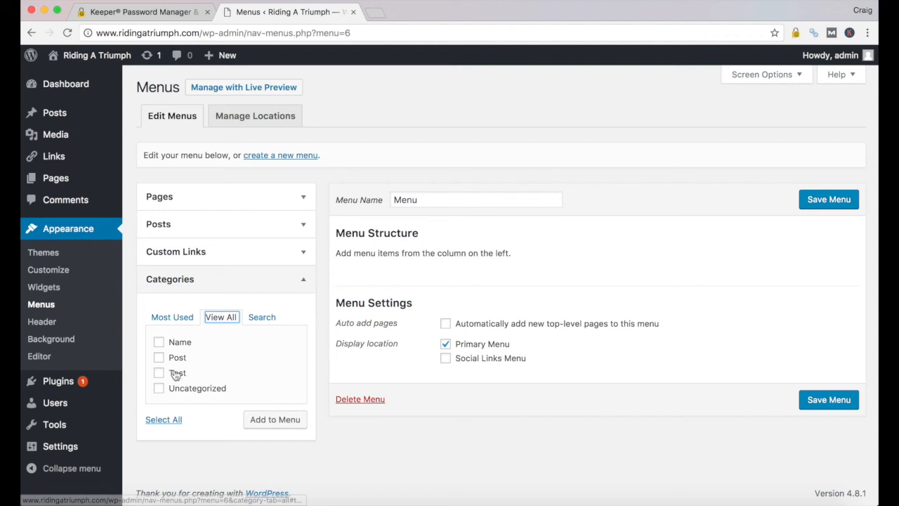
click(159, 342)
click(158, 373)
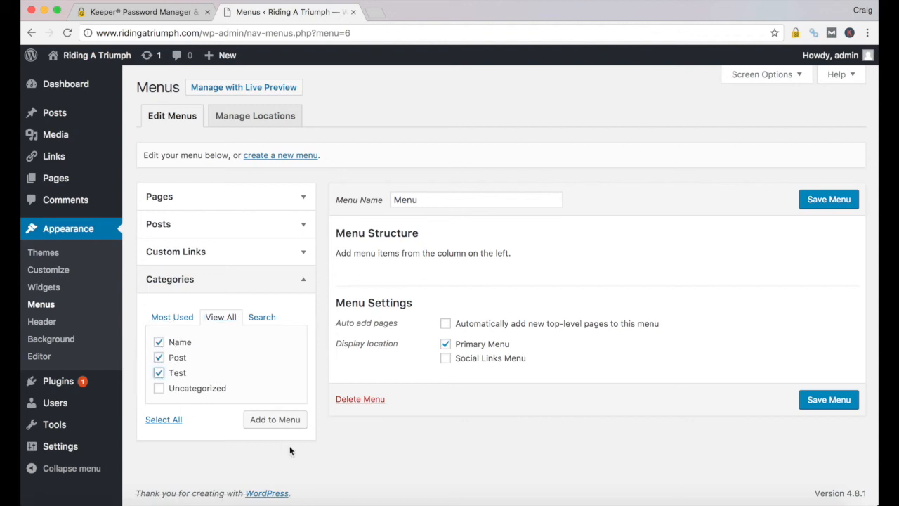
click(279, 421)
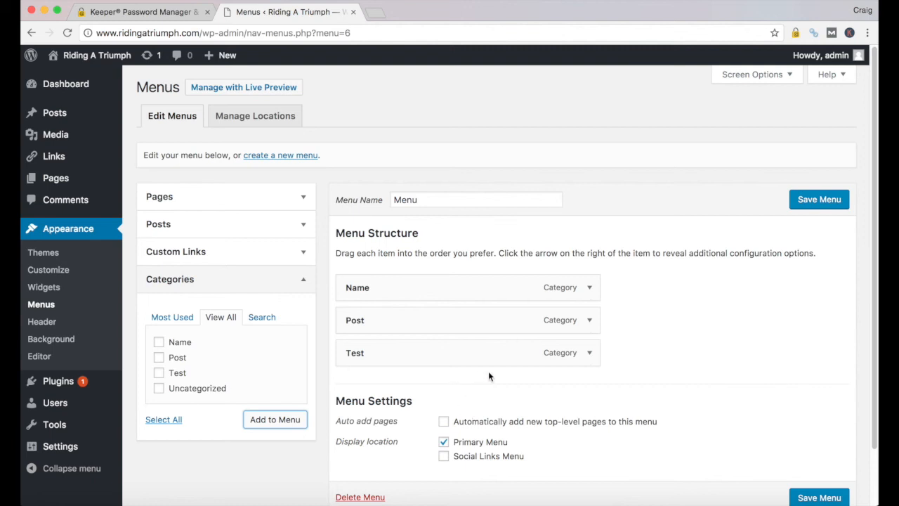
Step: Move the Post item below Test in the menu structure and save the menu
drag(475, 321, 474, 357)
scroll(653, 348, down, 2)
click(808, 451)
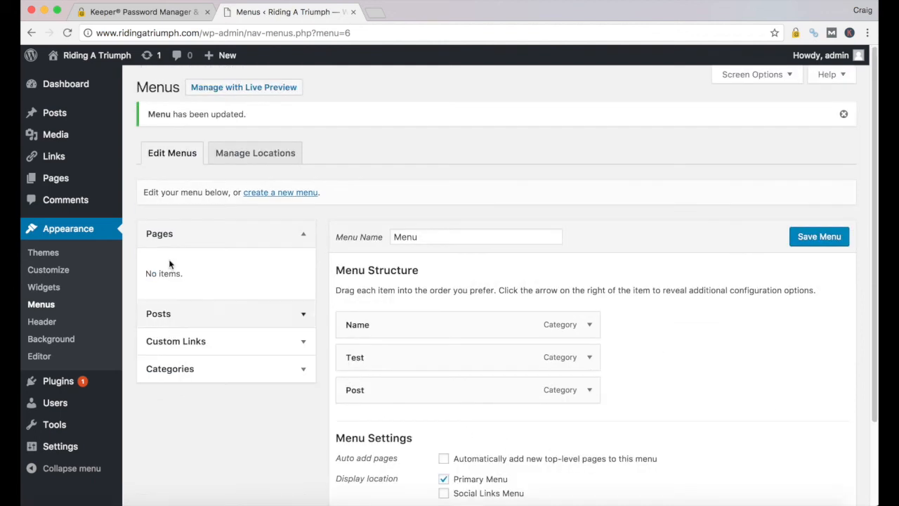
Step: Visit the live site and check the Name, Test and Post links in its navigation menu
mouse_move(80, 59)
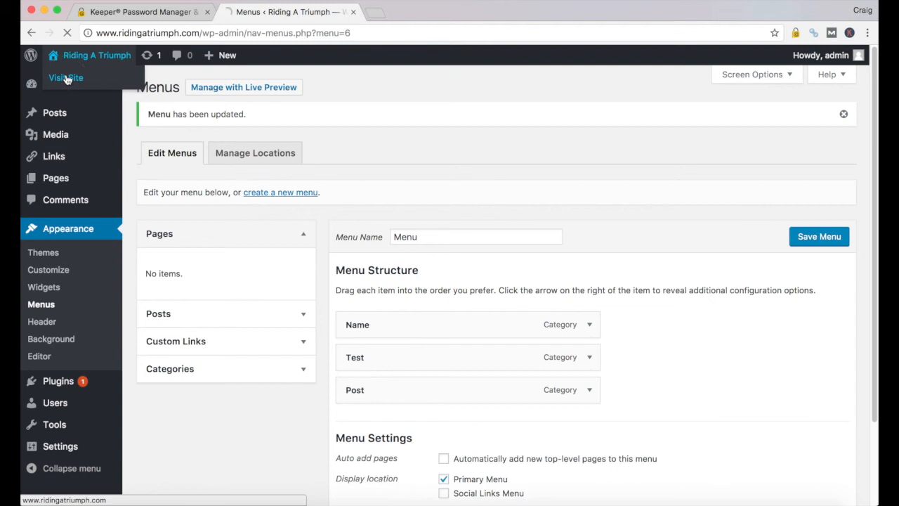
click(66, 80)
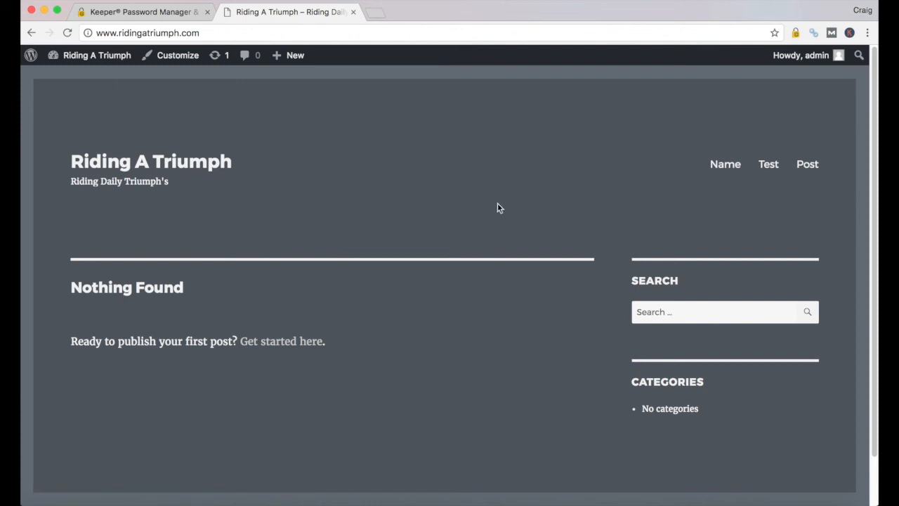
click(725, 166)
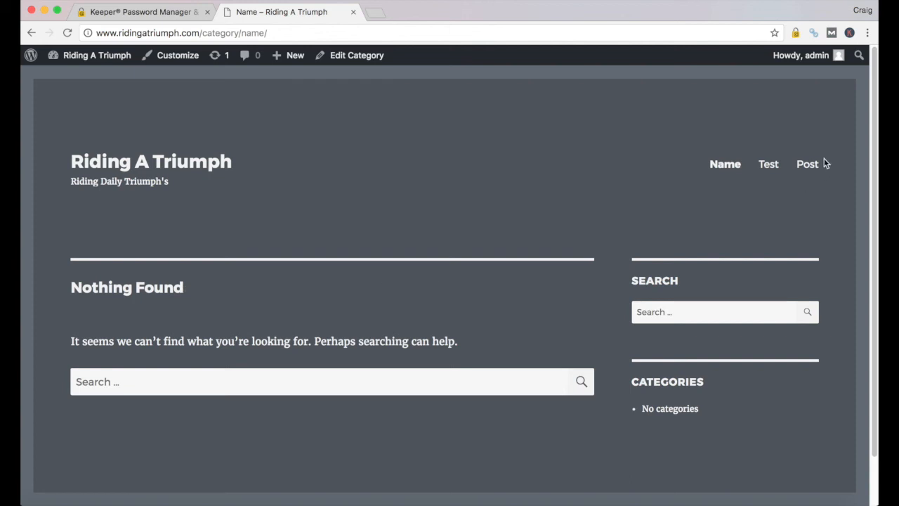
click(770, 166)
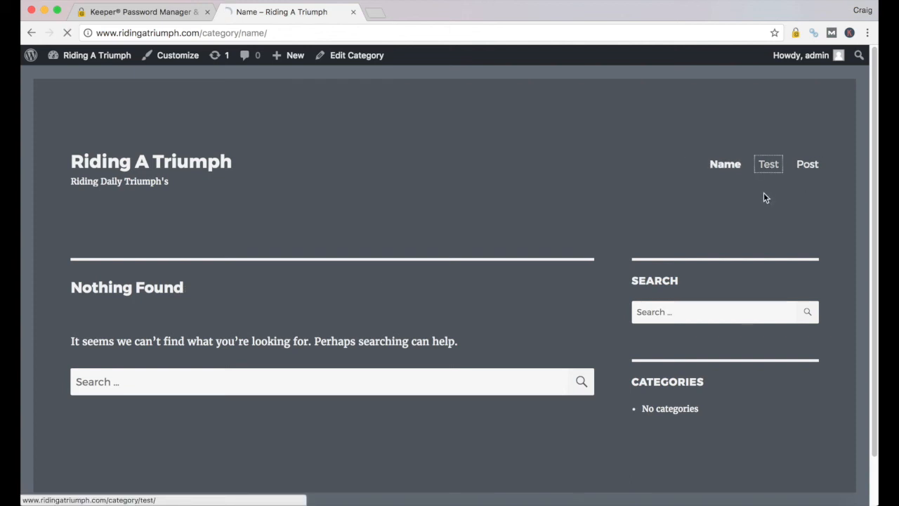
click(808, 170)
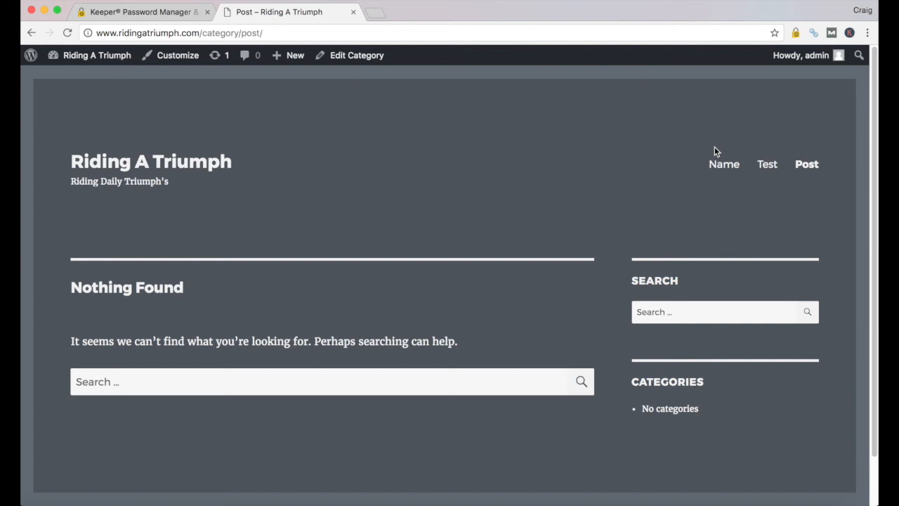
Step: Return to the dashboard and review the saved menu's structure and settings on the menu management page
click(75, 83)
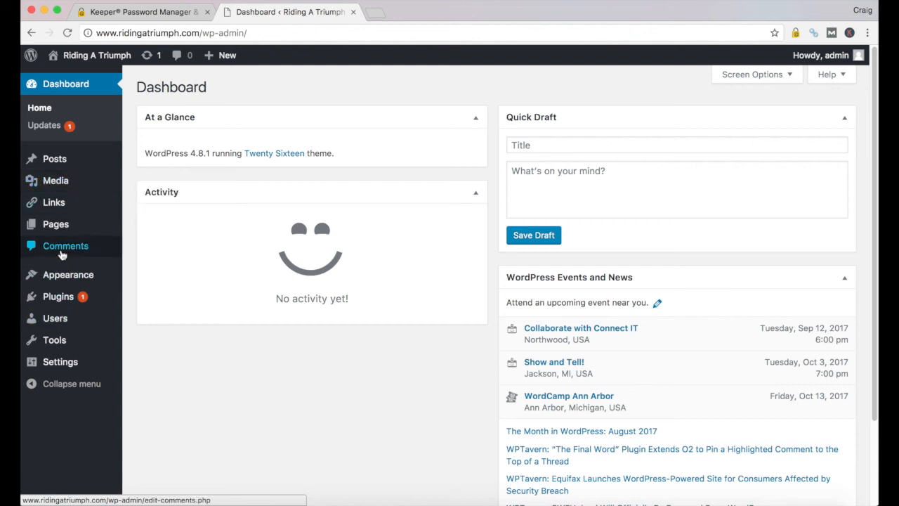
mouse_move(70, 275)
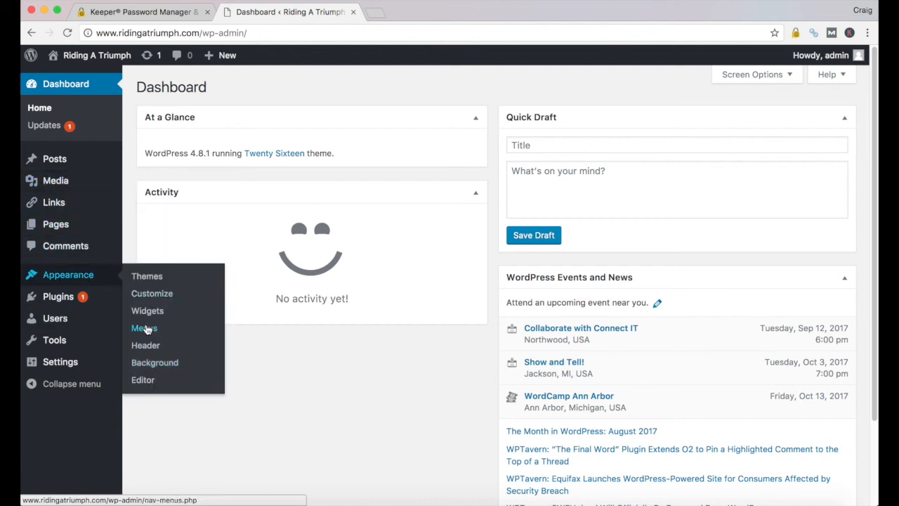
click(140, 330)
scroll(767, 263, down, 2)
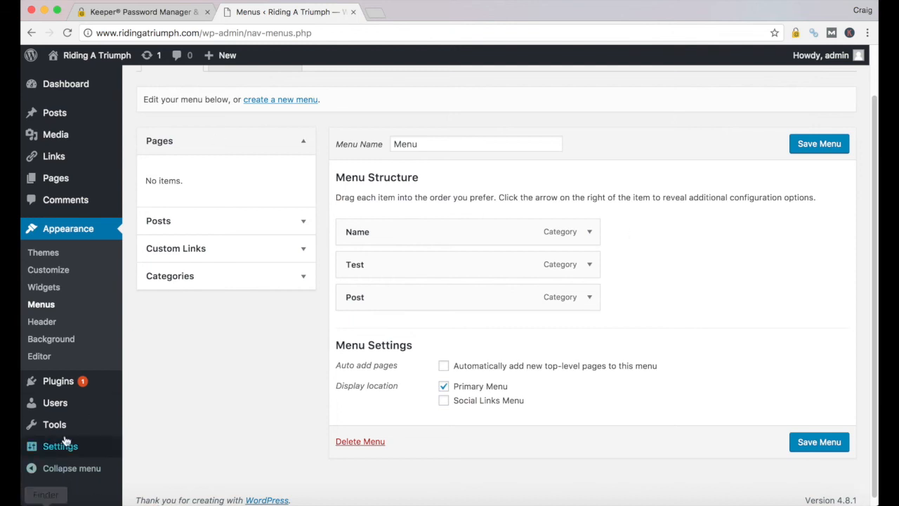
Step: View the list of all users, then open the new-user form and set the role to Author
mouse_move(53, 406)
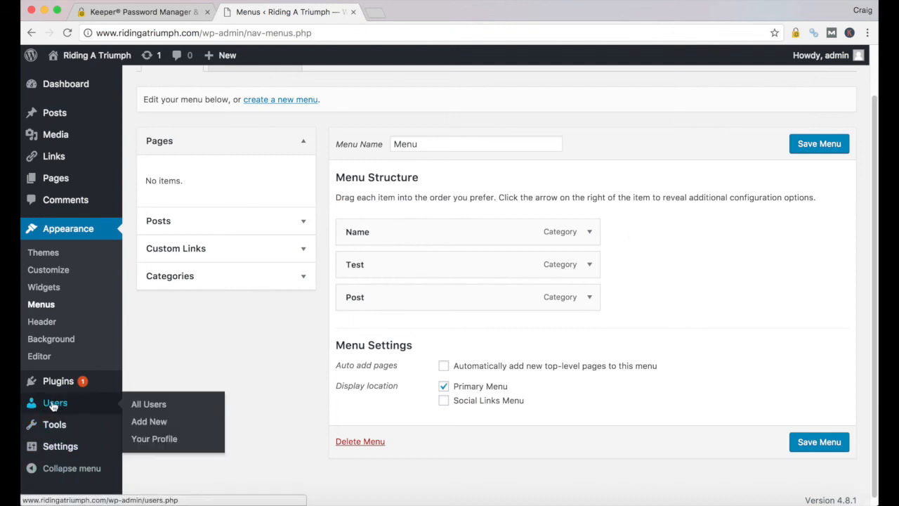
click(140, 406)
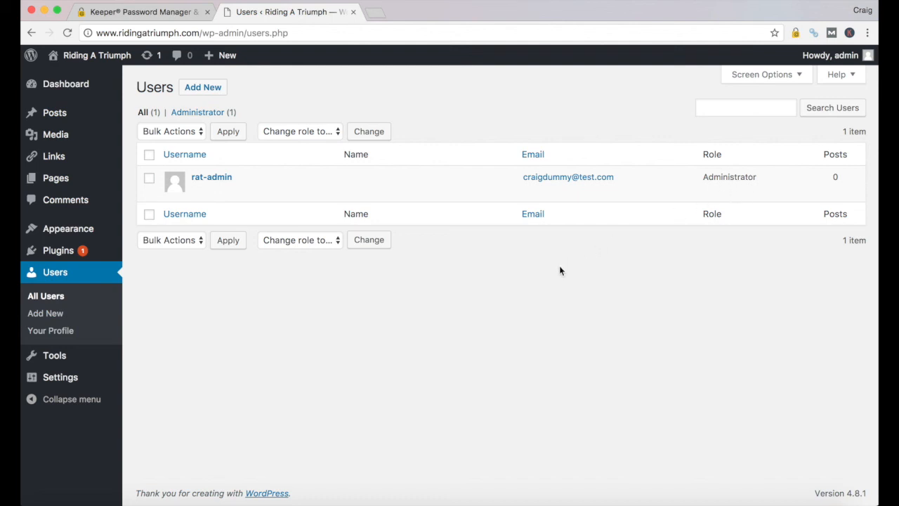
click(42, 316)
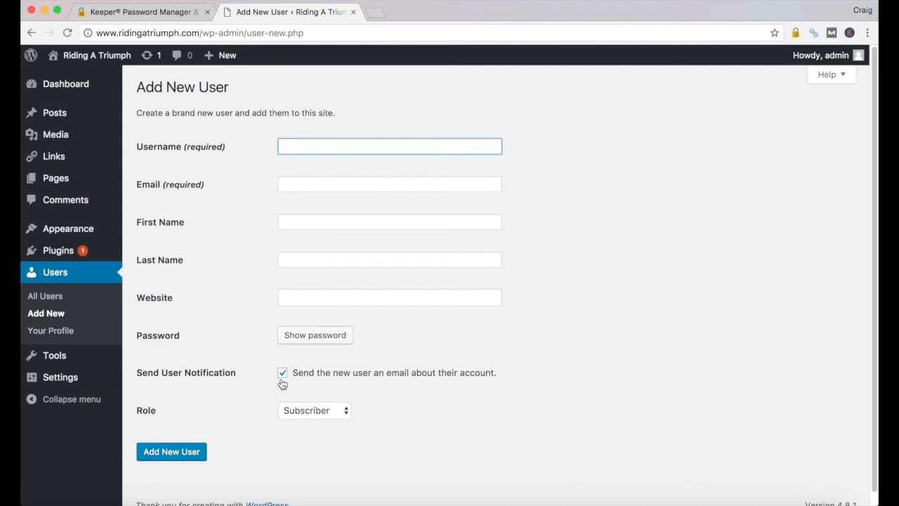
click(345, 413)
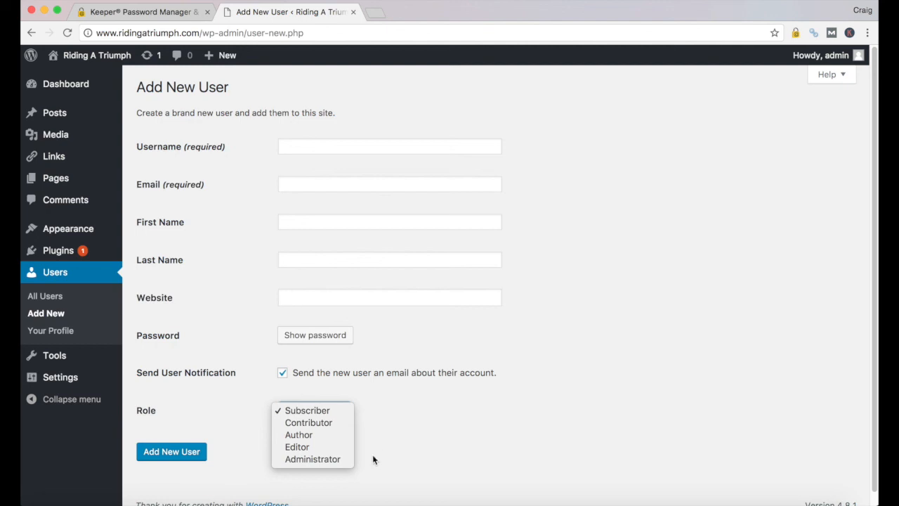
click(323, 436)
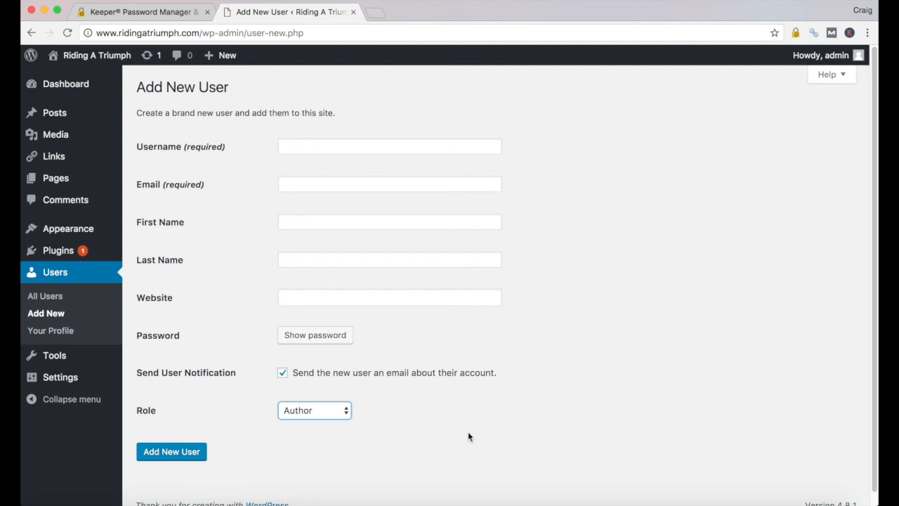
Step: Enter test as the new user's username and fill in the required email address
click(331, 144)
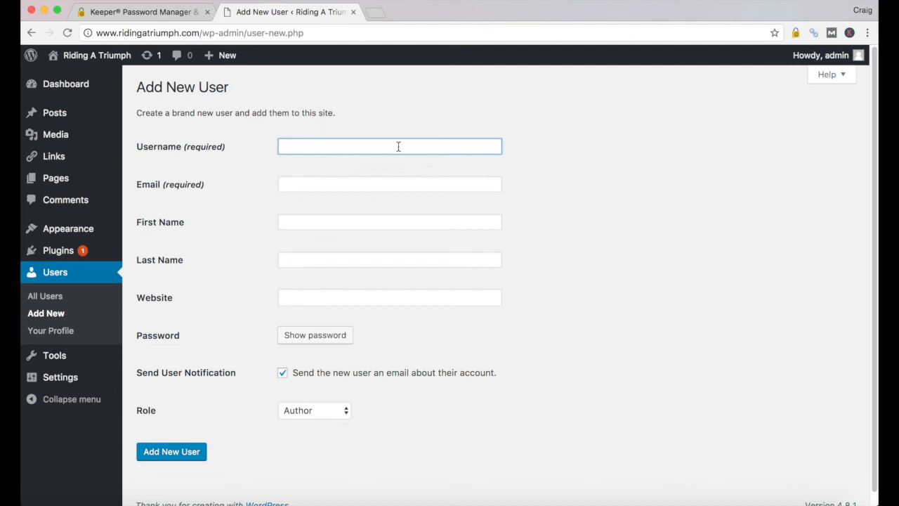
text(test)
key(Tab)
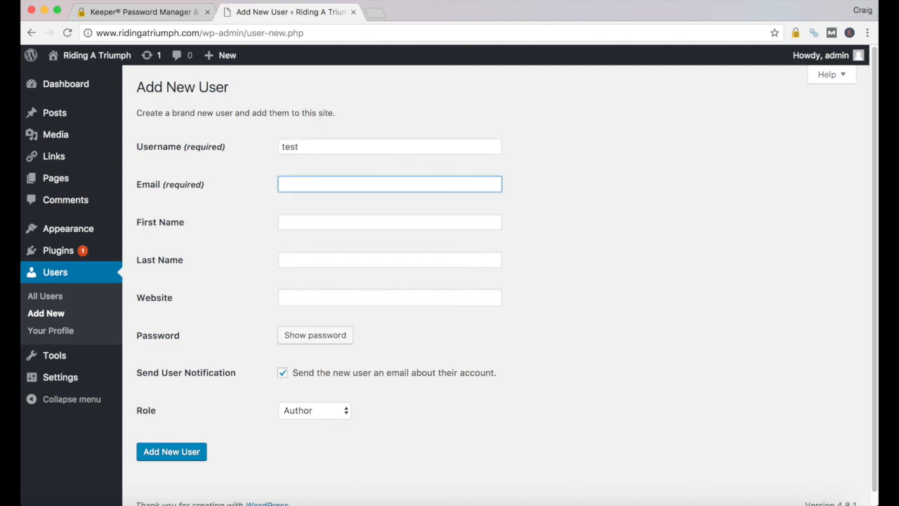
text(test@somename.copm)
key(BackSpace)
key(BackSpace)
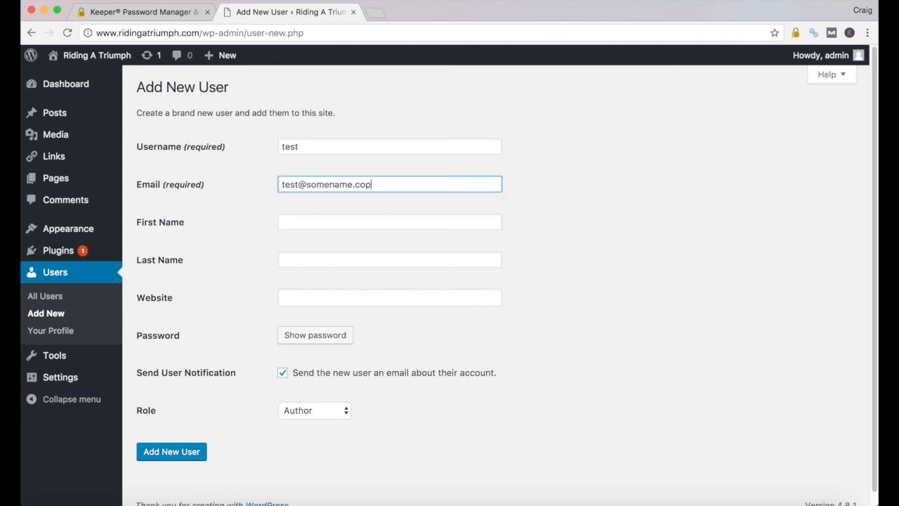
text(m)
key(Tab)
Step: Fill in the first and last name, and add the new user with the generated password
text(Test)
key(Tab)
text(Doe)
key(Tab)
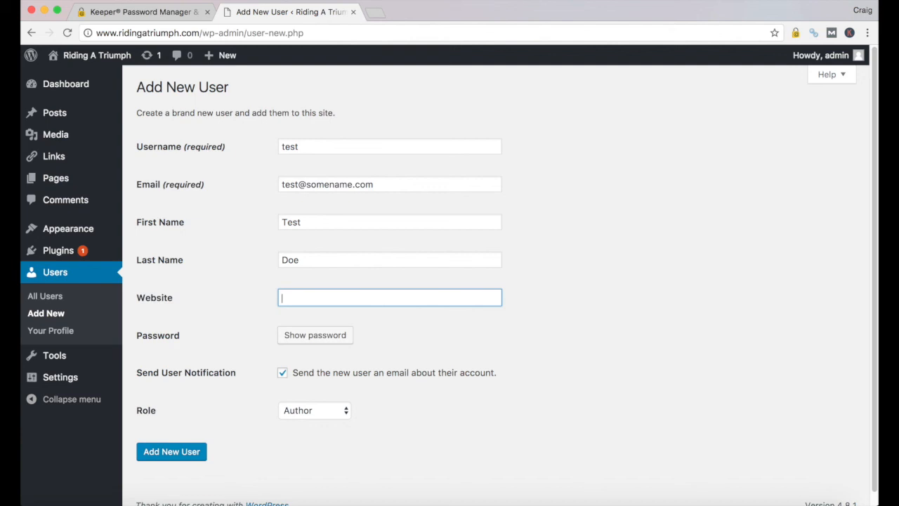
click(309, 337)
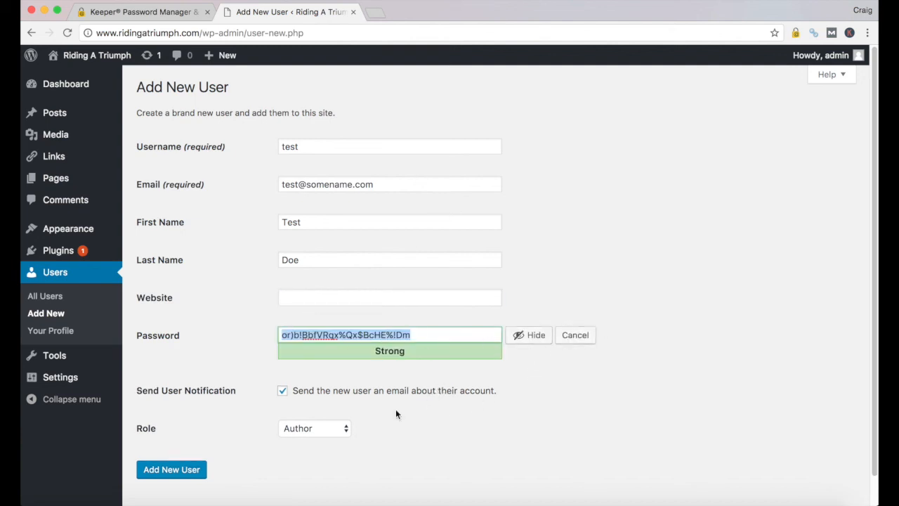
click(171, 474)
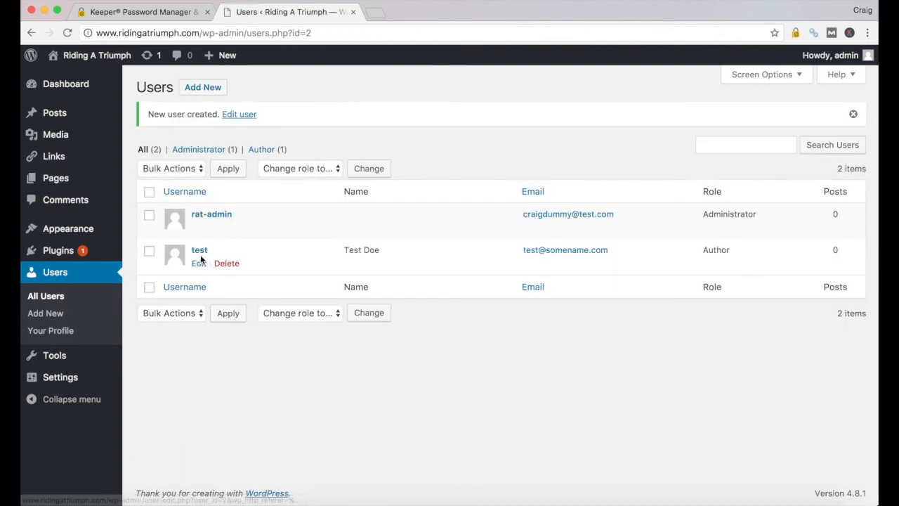
Step: Delete the test user with the Delete bulk action and confirm the deletion
mouse_move(200, 260)
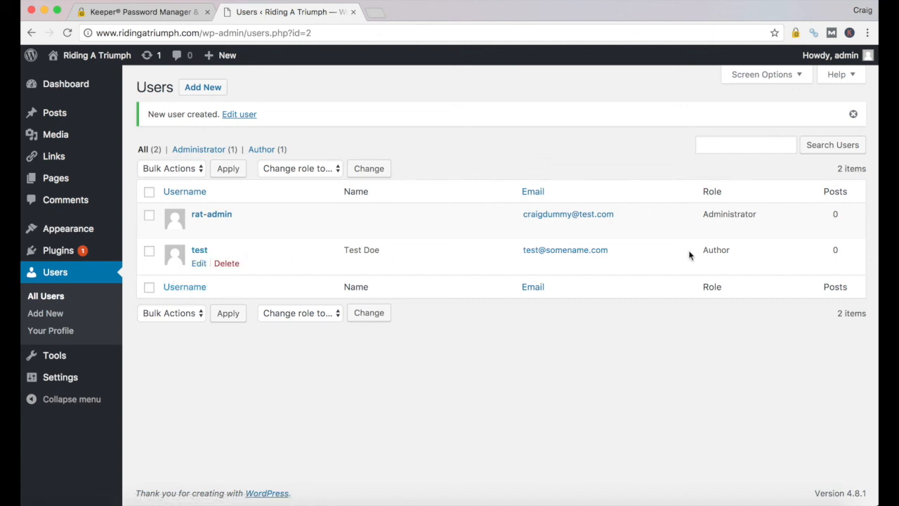
click(148, 251)
click(201, 169)
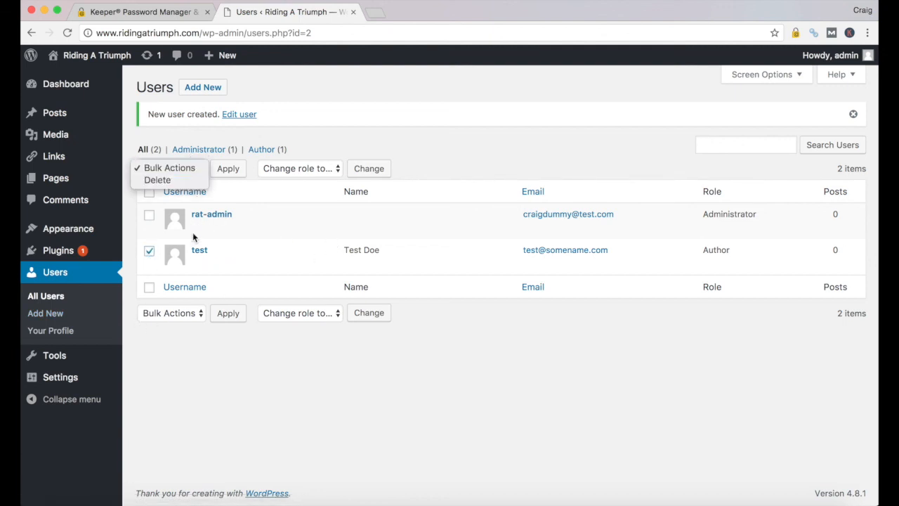
click(176, 182)
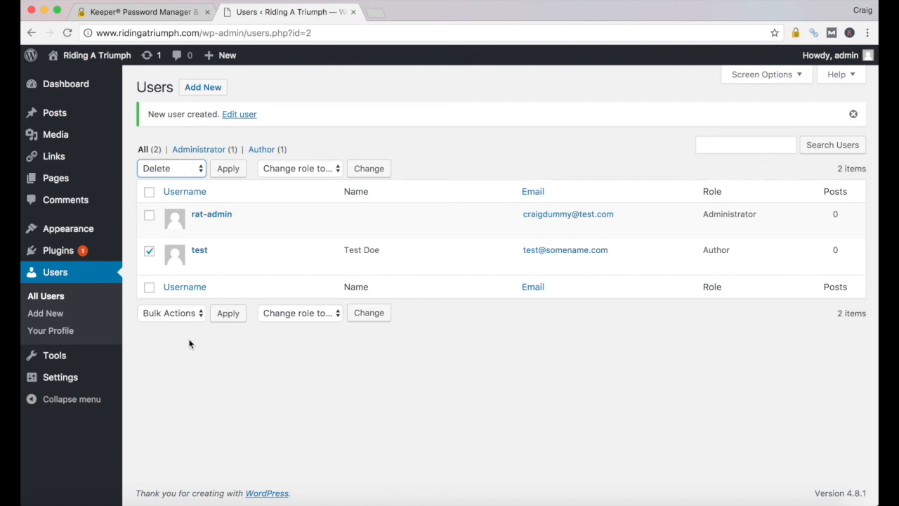
click(230, 316)
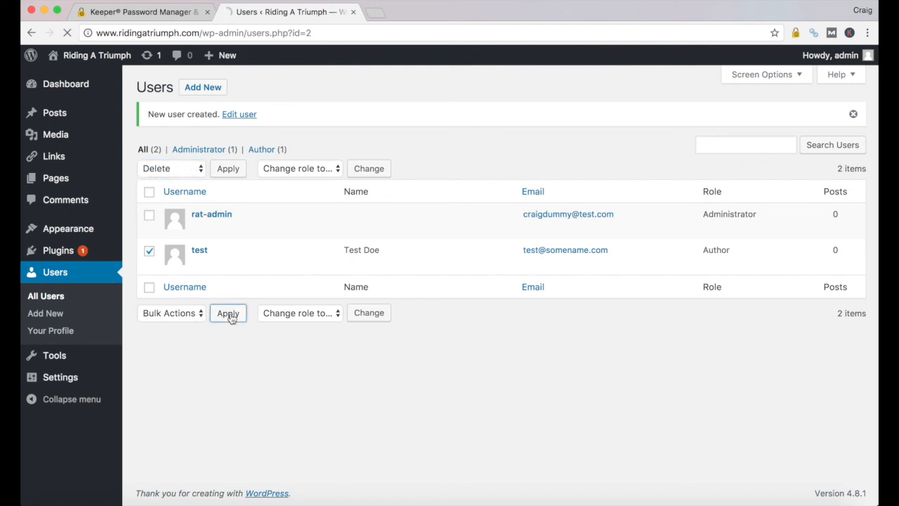
click(190, 170)
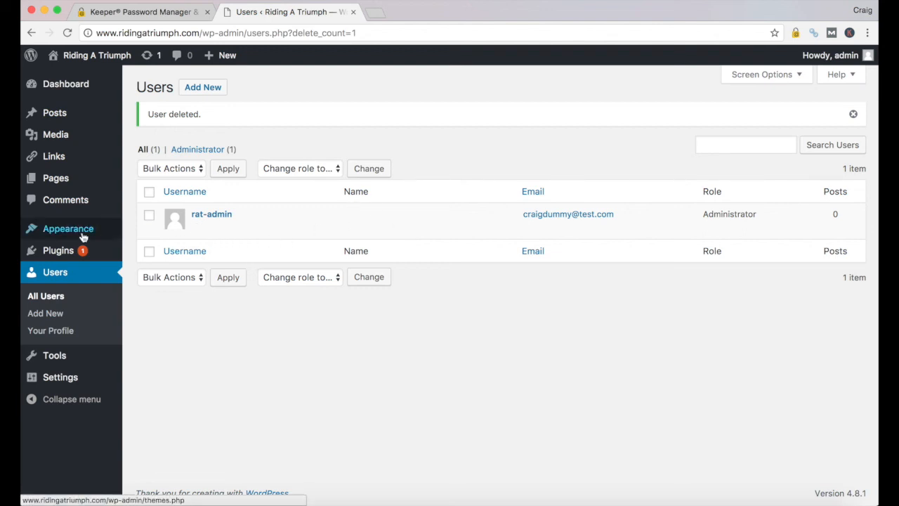
Step: Open the site's Themes page
mouse_move(82, 238)
click(149, 232)
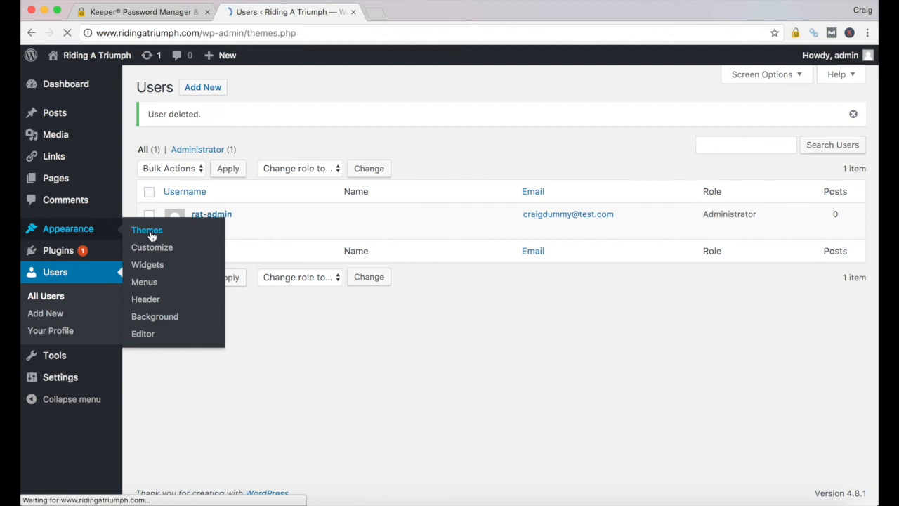